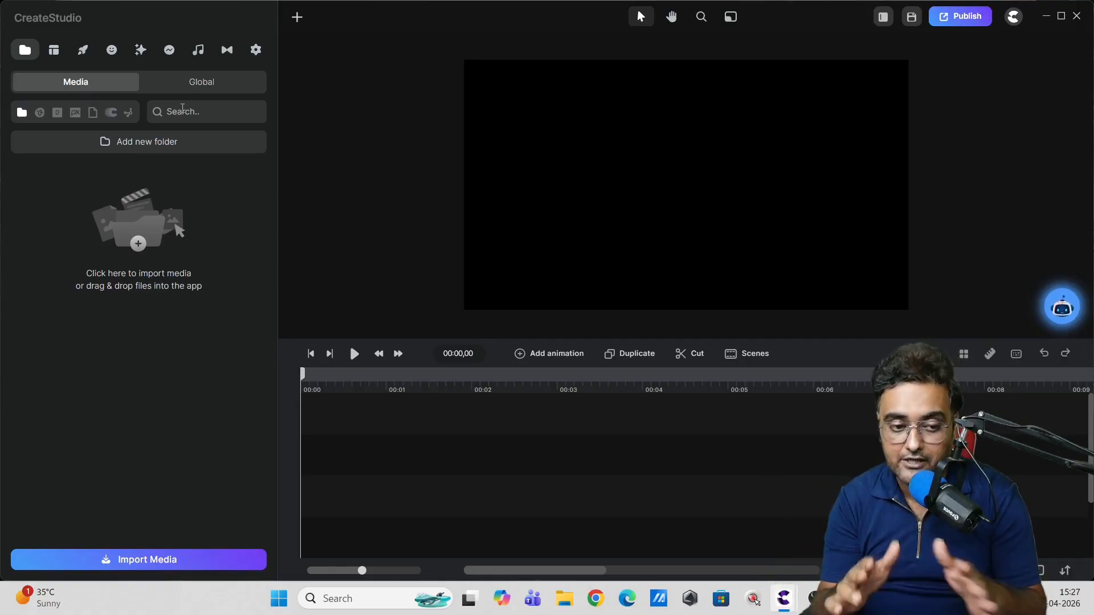
# Step: Browse the scene template library and look through the scenes in the Jack pack
pyautogui.click(55, 51)
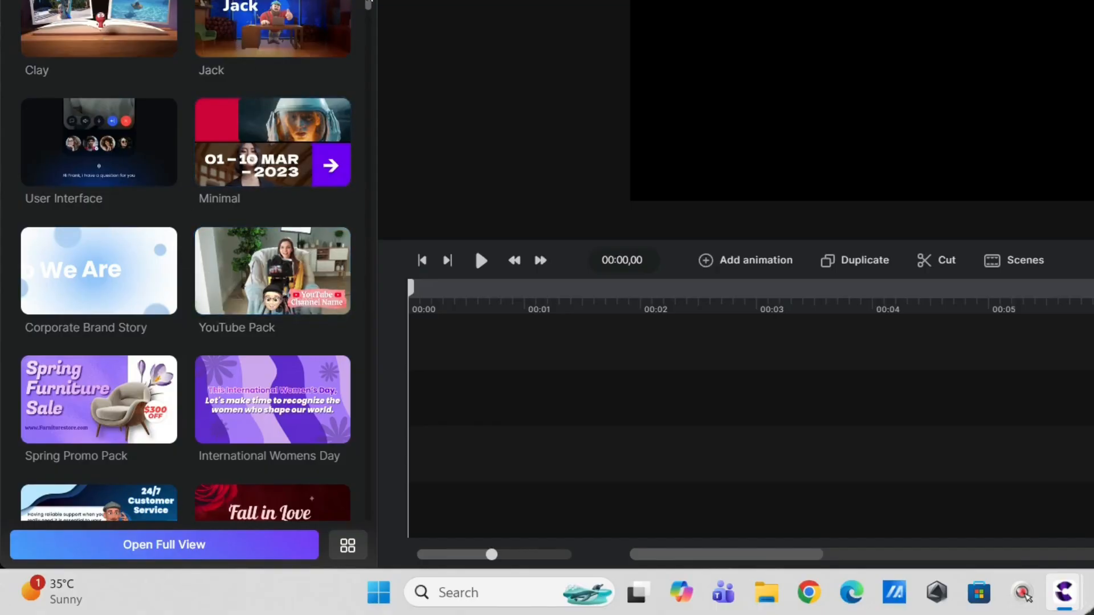
pyautogui.moveTo(368, 6)
pyautogui.mouseDown()
pyautogui.moveTo(367, 141)
pyautogui.moveTo(361, 0)
pyautogui.mouseUp()
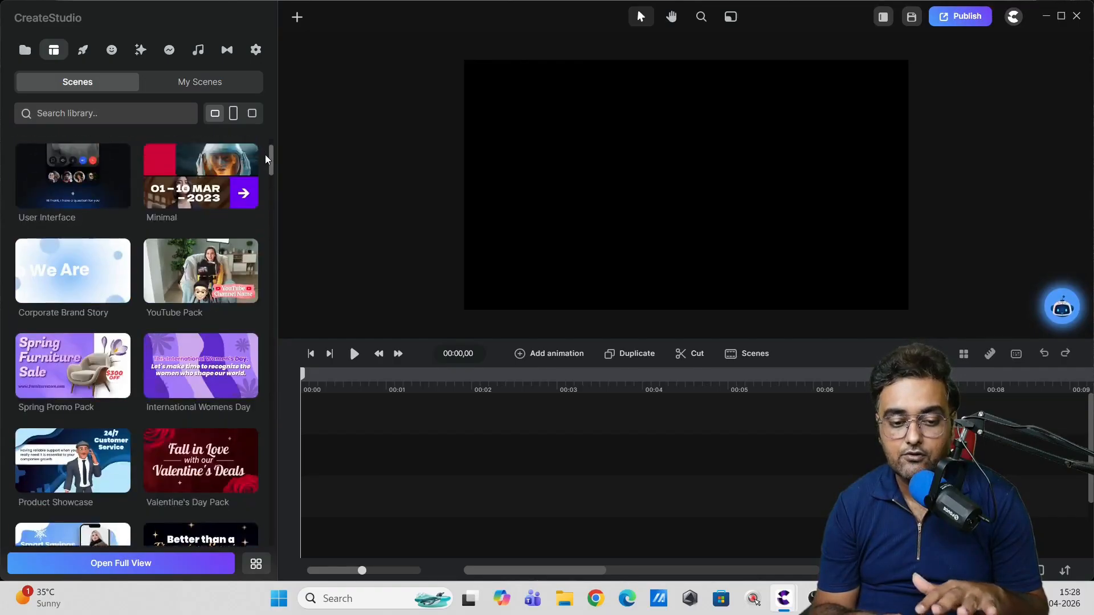
pyautogui.moveTo(265, 155); pyautogui.dragTo(265, 149)
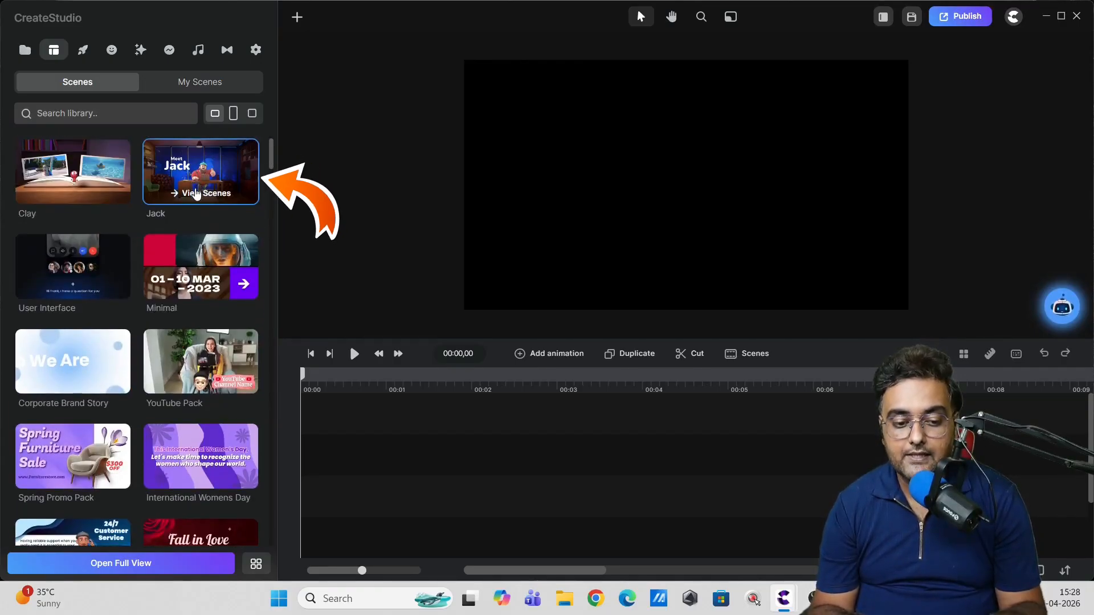
pyautogui.click(195, 193)
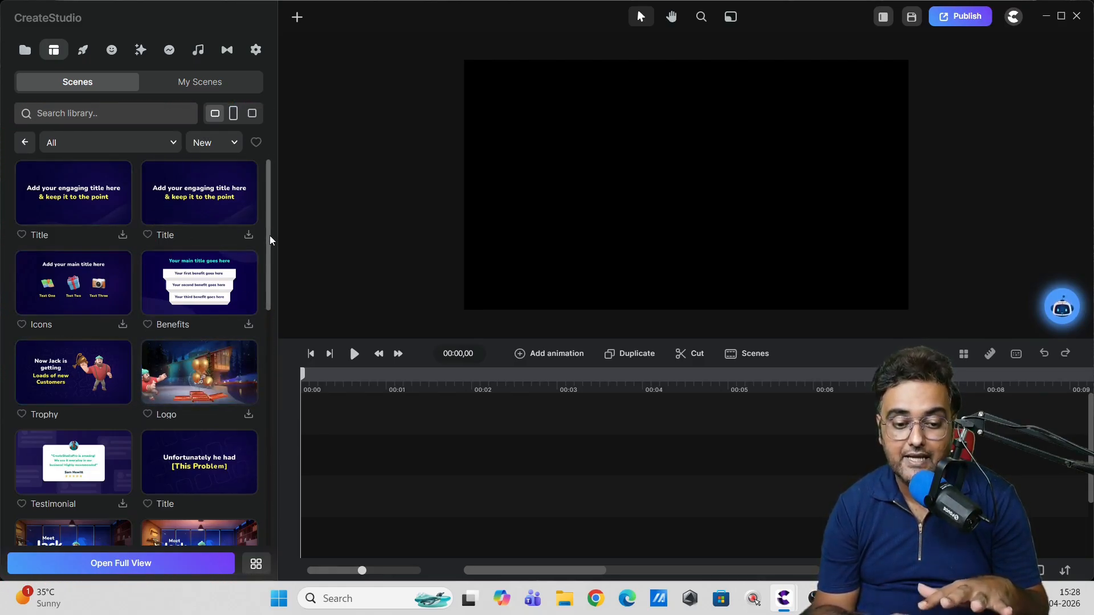
pyautogui.scroll(-5, 269, 245)
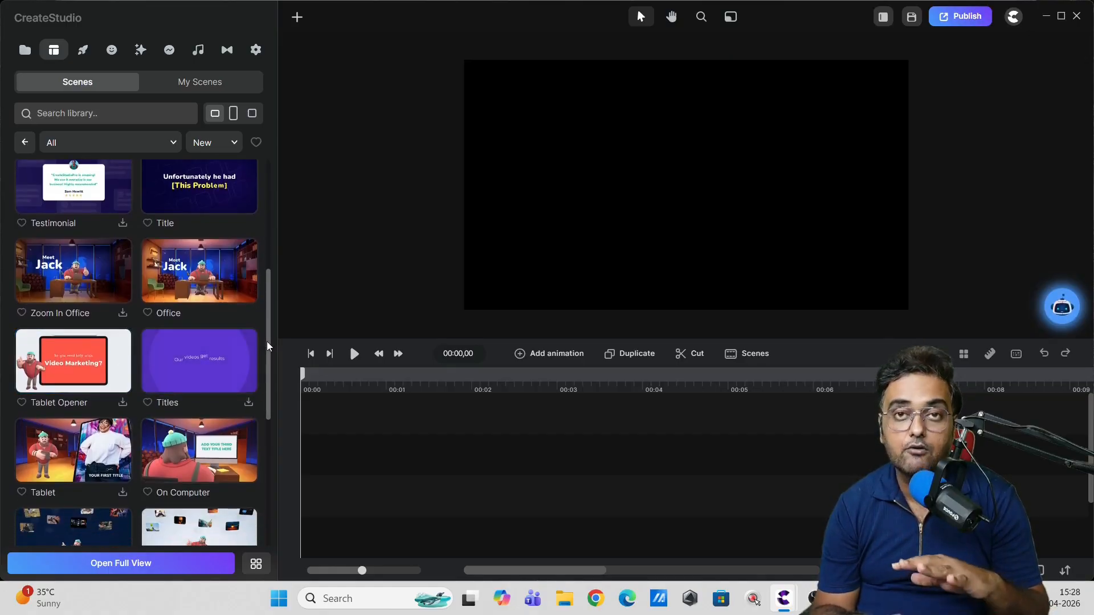
pyautogui.scroll(3, 266, 341)
pyautogui.scroll(2, 266, 257)
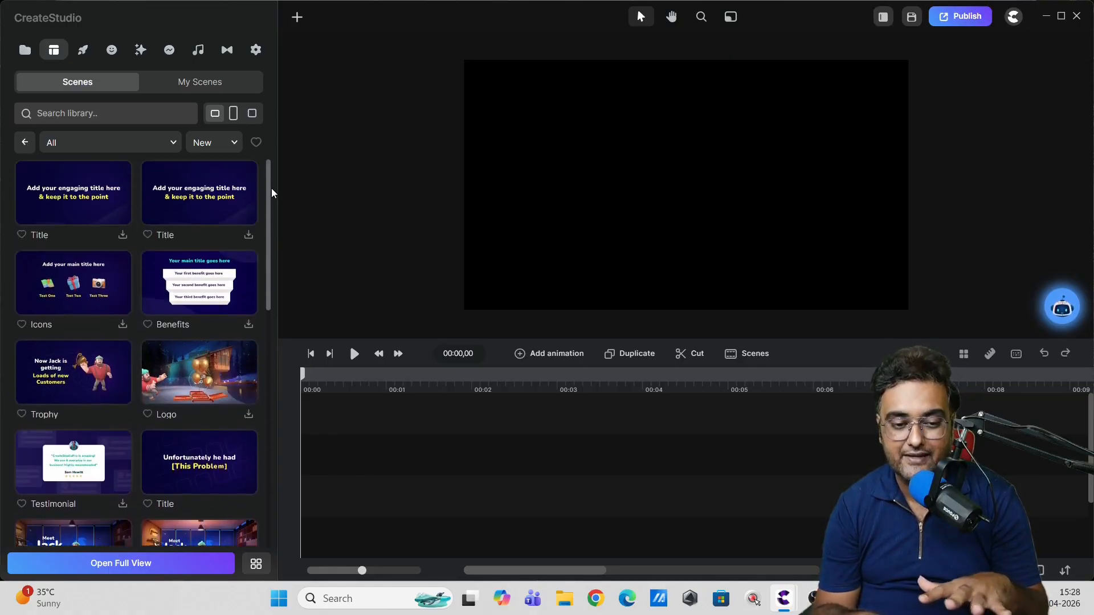
# Step: Browse the studio background elements, filtering them by the Flow category and by the 3D category
pyautogui.click(84, 51)
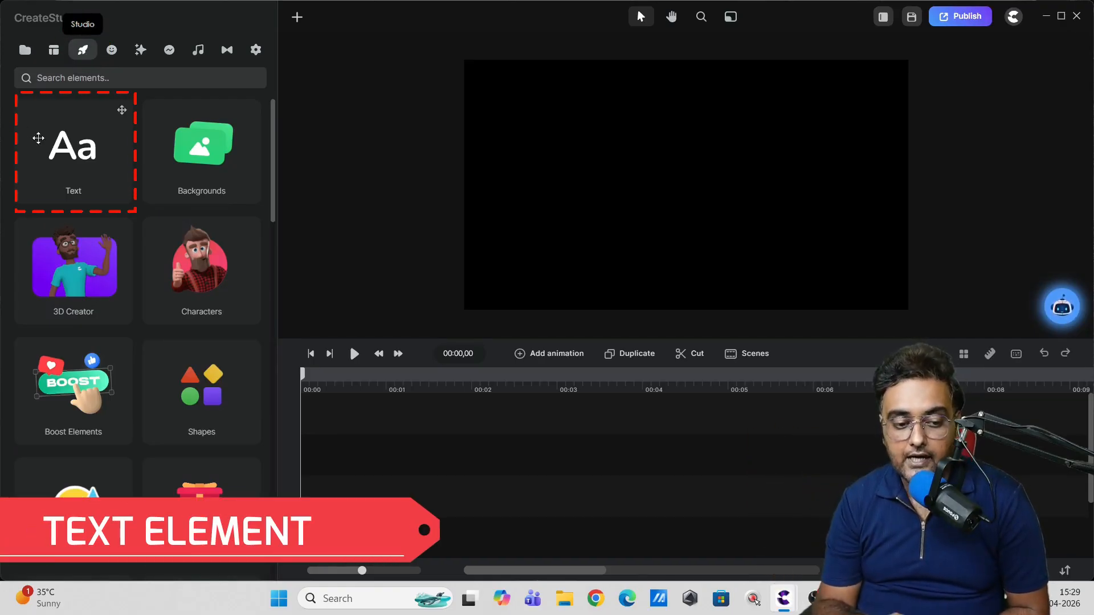
pyautogui.click(195, 165)
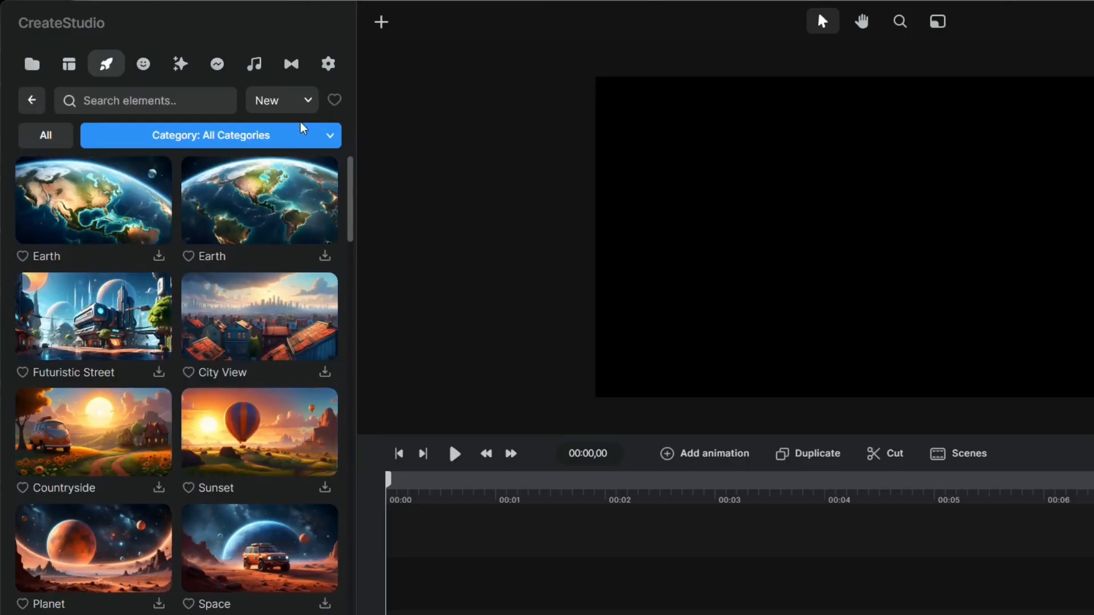
pyautogui.click(305, 135)
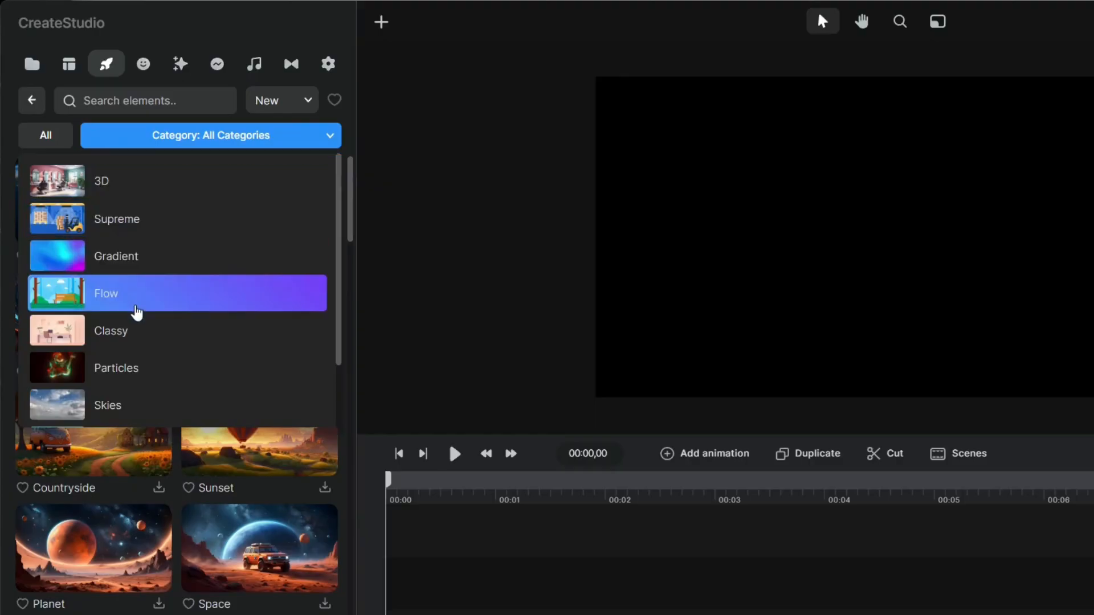
pyautogui.click(134, 309)
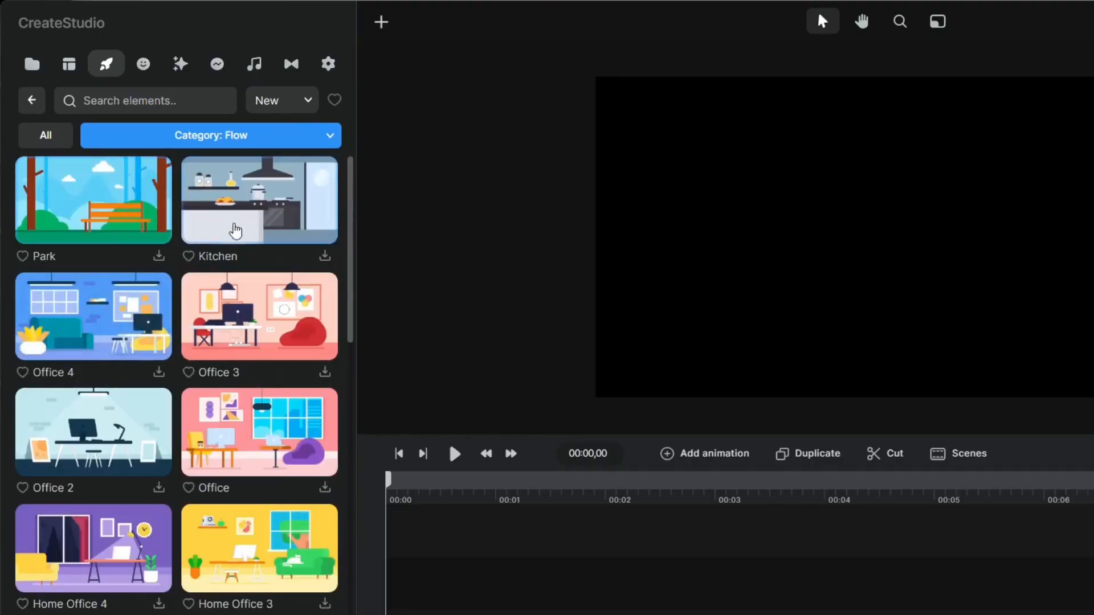
pyautogui.click(245, 143)
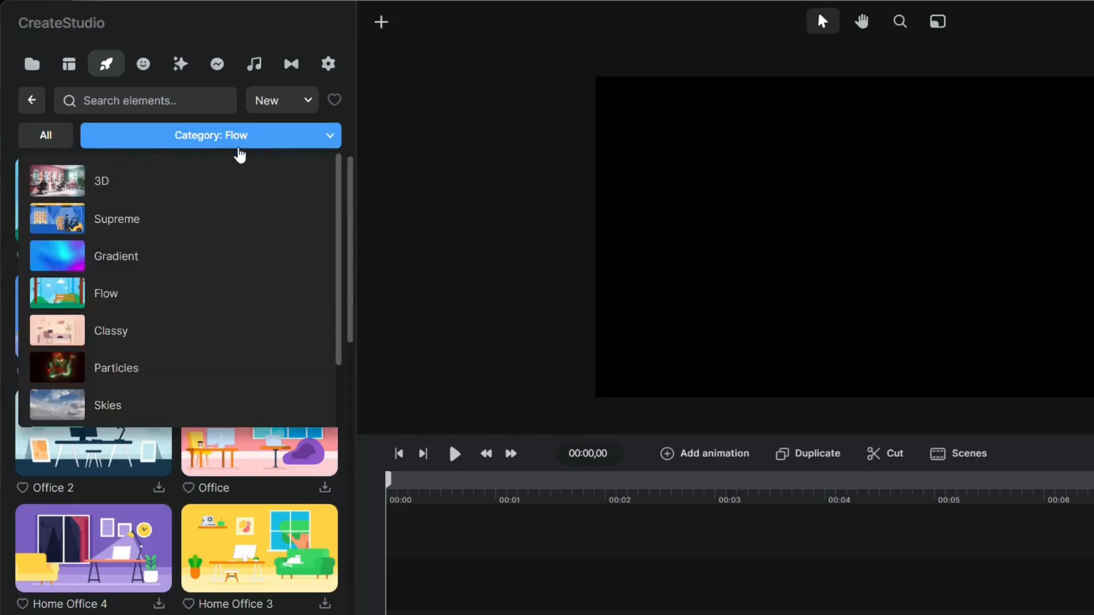
pyautogui.click(183, 180)
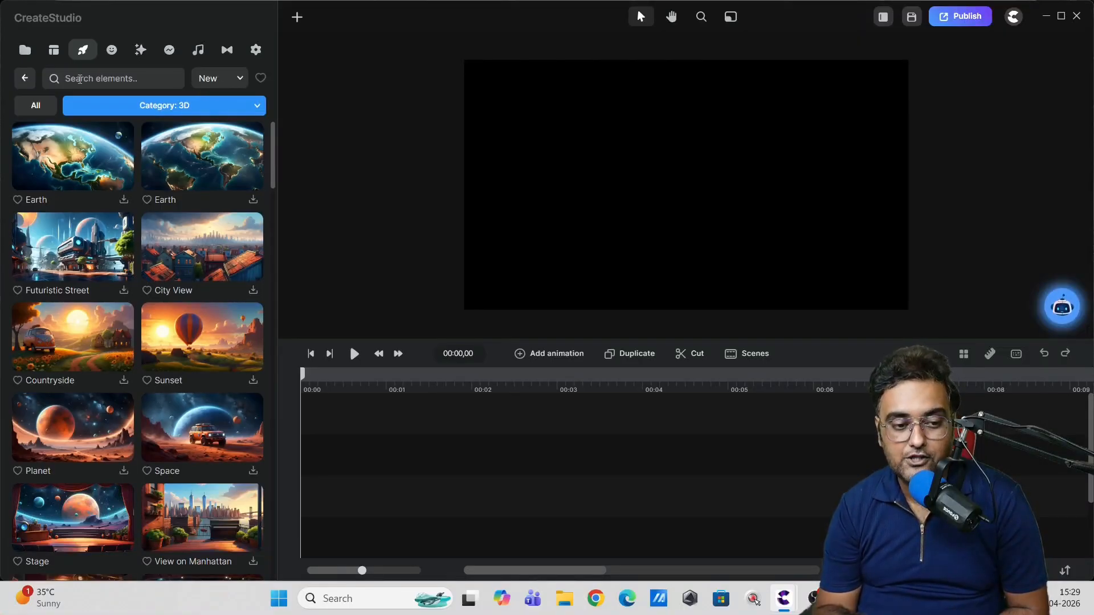
# Step: Return to the element groups and examine the Characters collection and its categories
pyautogui.click(25, 80)
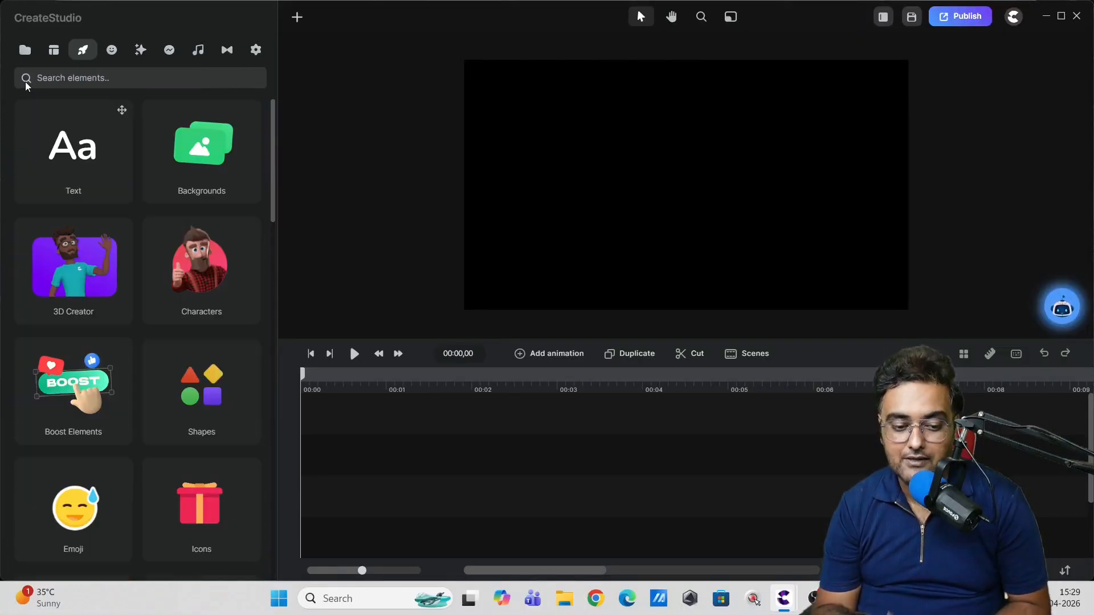
pyautogui.click(165, 268)
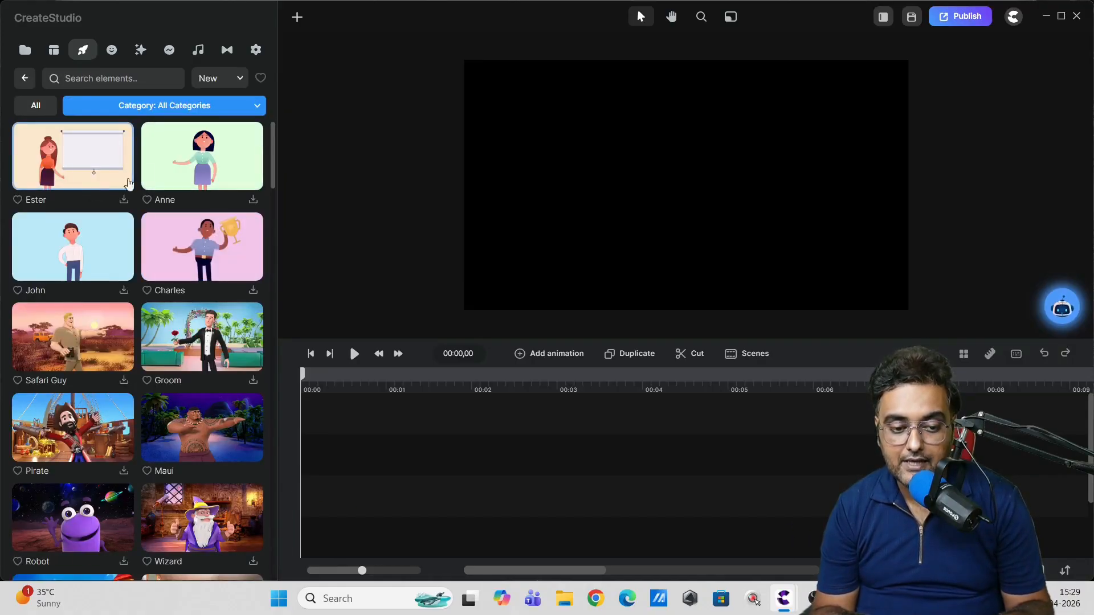
pyautogui.click(241, 104)
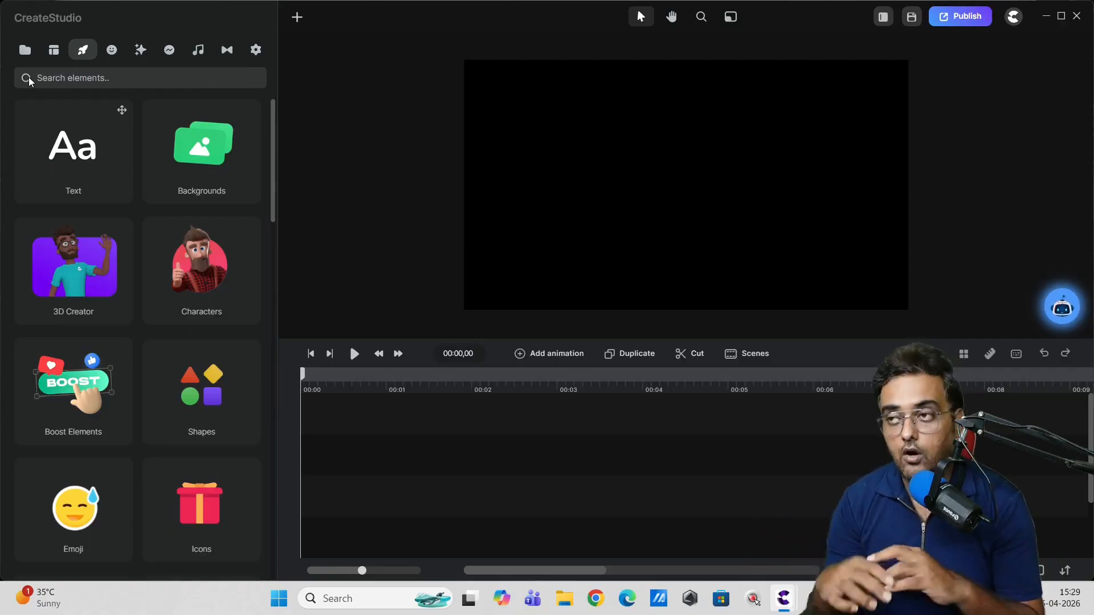
# Step: Add the 3D girl character with hair buns and a red T-shirt from the 3D Creator, and change her top to Chinese Top
pyautogui.click(79, 267)
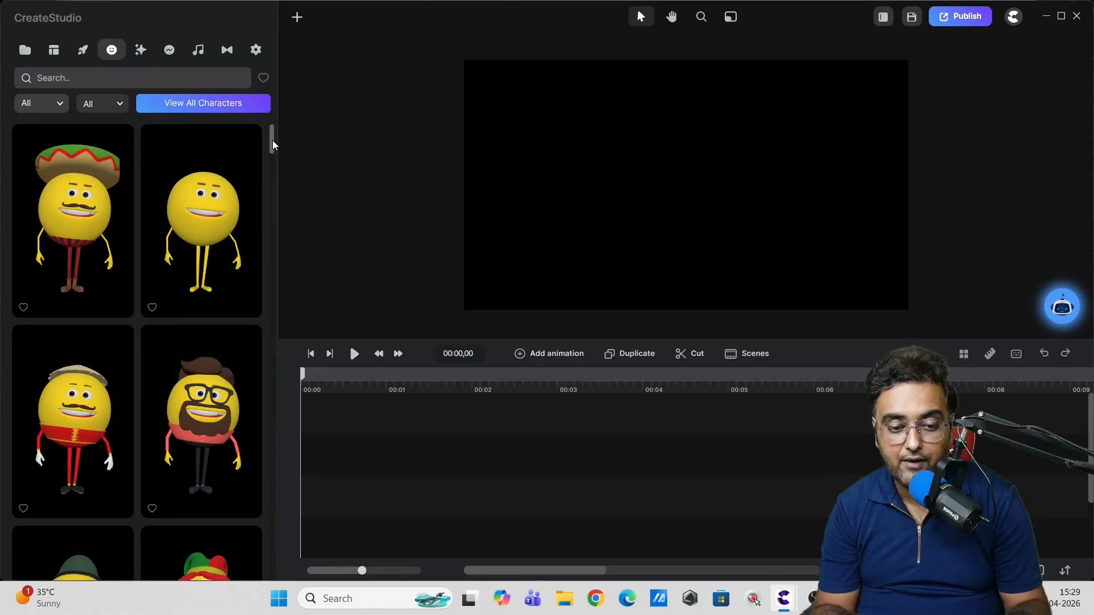
pyautogui.moveTo(272, 139); pyautogui.dragTo(276, 307)
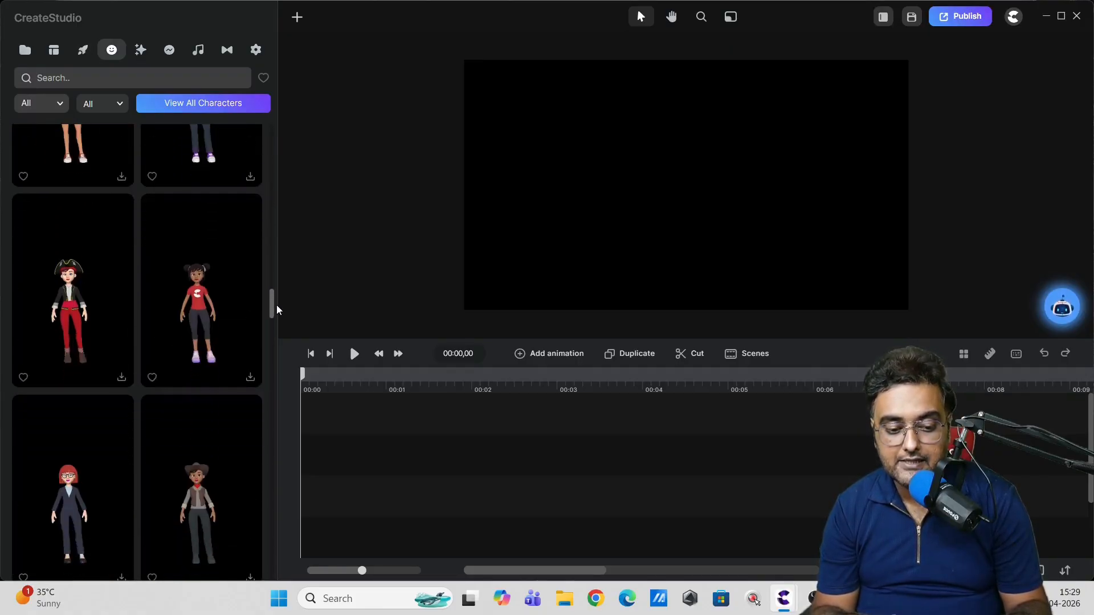
pyautogui.scroll(-2, 276, 310)
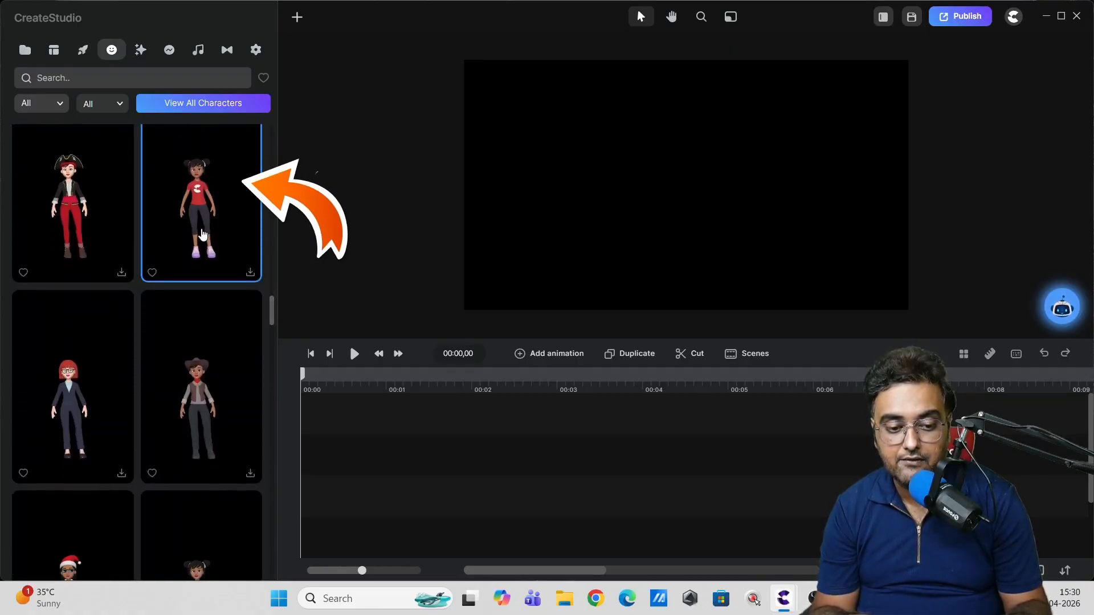
pyautogui.click(202, 234)
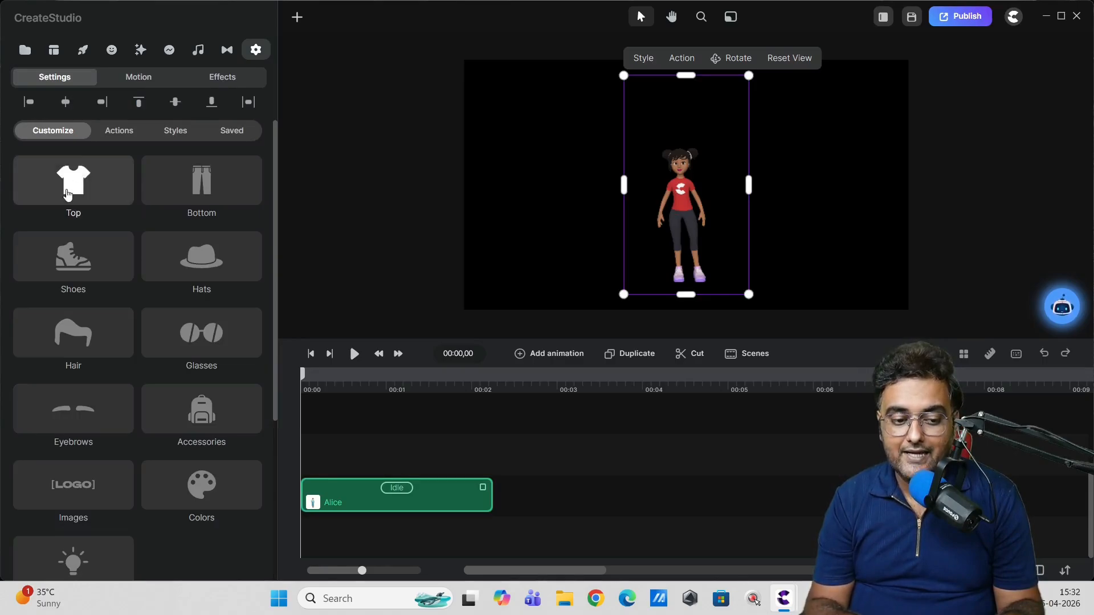
pyautogui.click(68, 195)
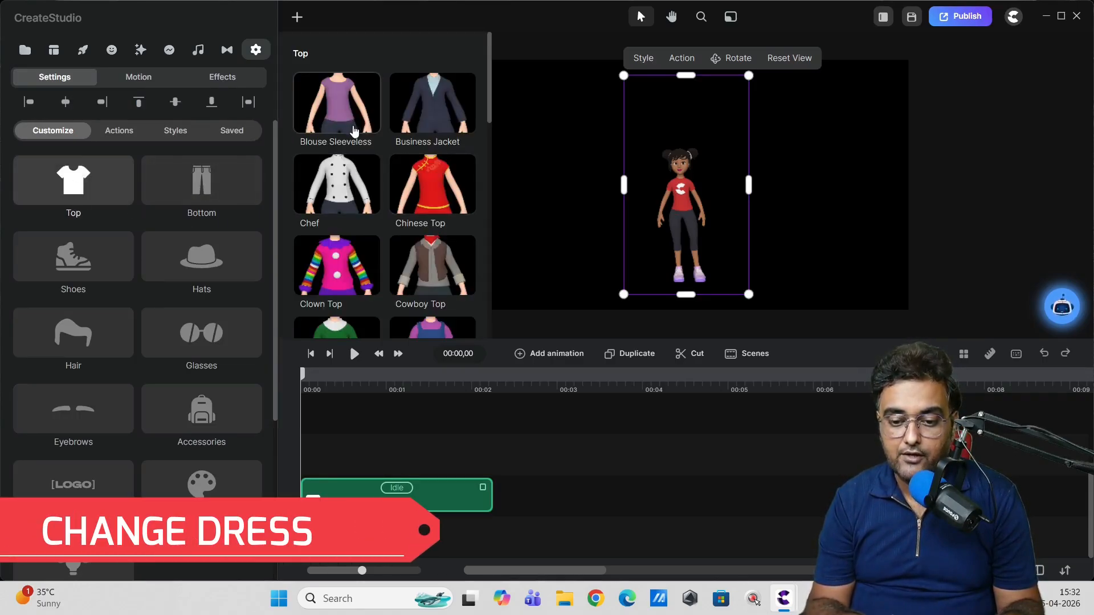
pyautogui.click(354, 131)
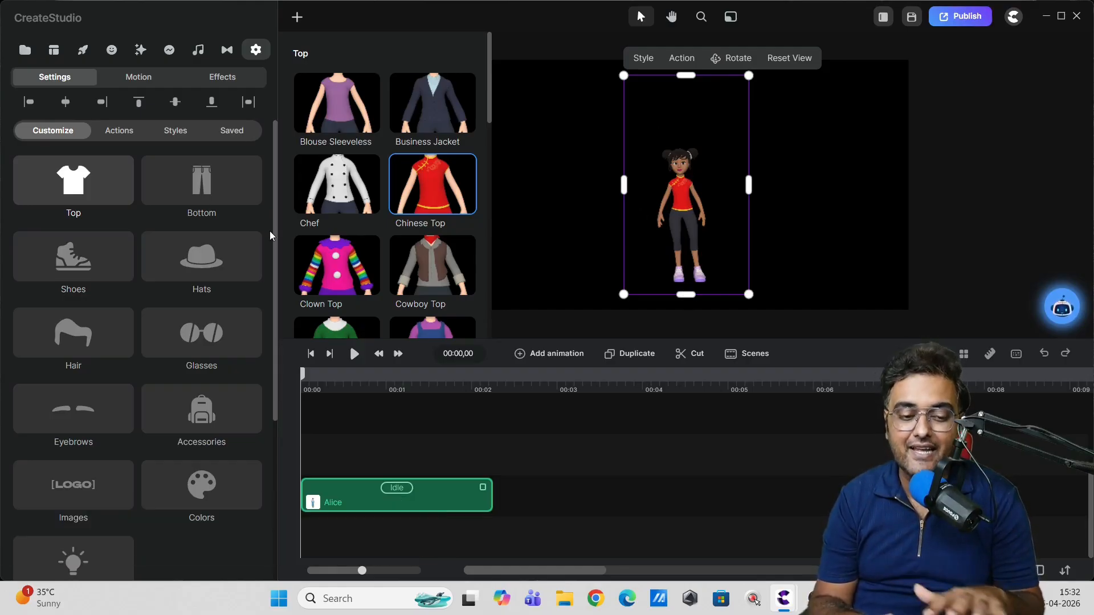
# Step: Look through the Boost Elements categories and the remaining studio element groups, such as Typewriter and Progress Bar
pyautogui.click(84, 51)
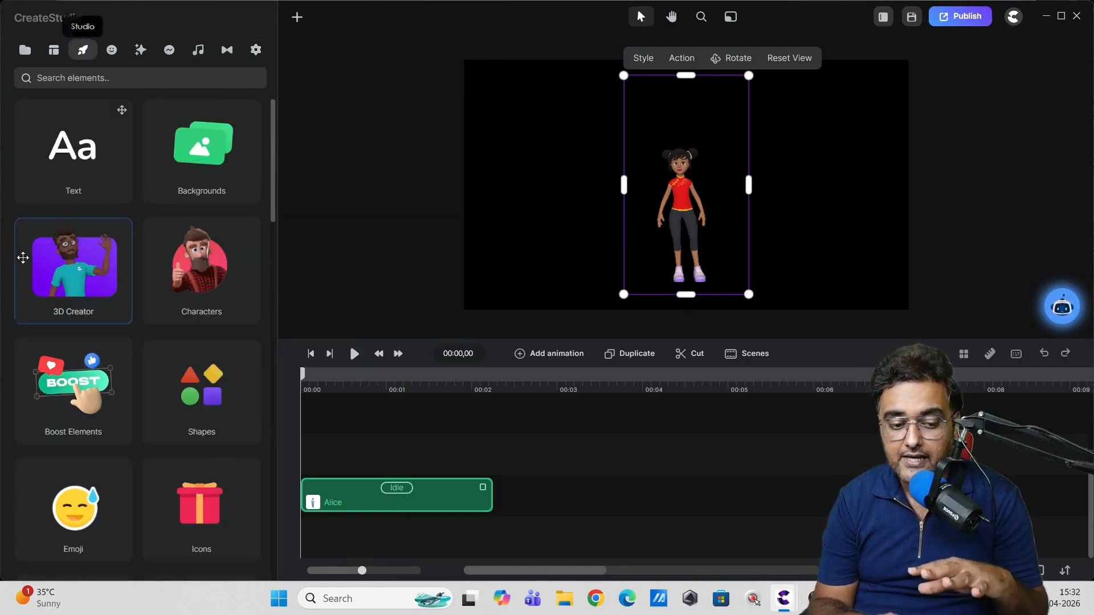
pyautogui.click(73, 409)
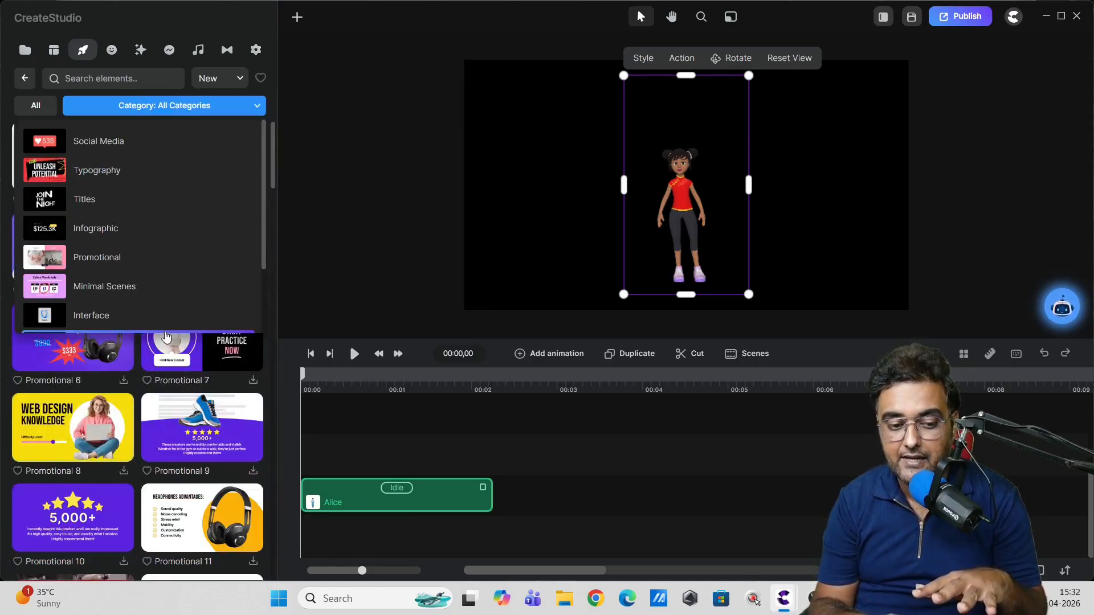
pyautogui.click(26, 80)
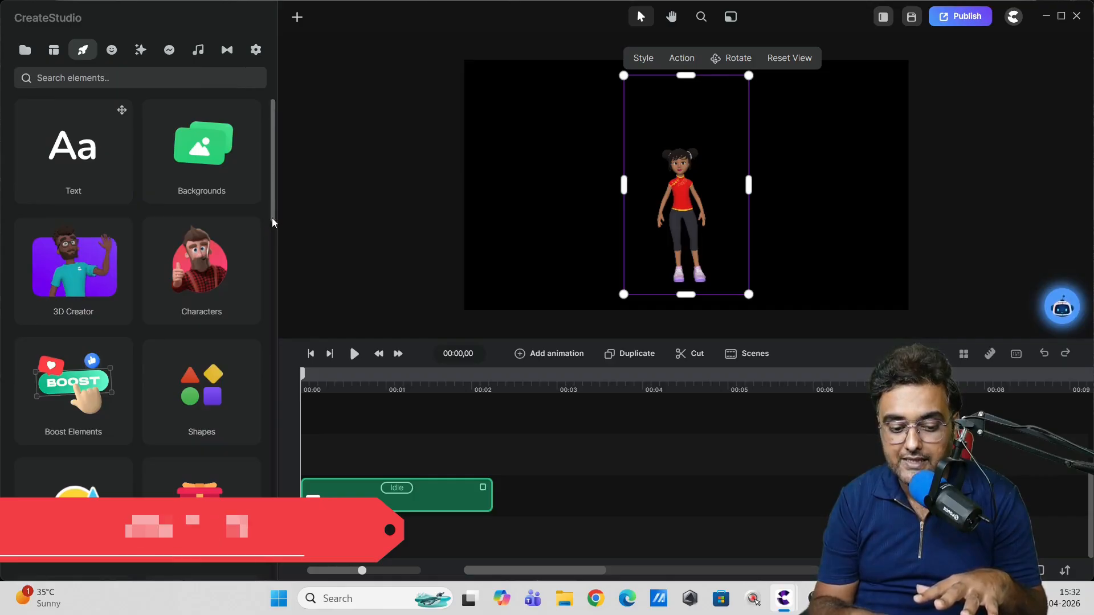
pyautogui.moveTo(272, 218); pyautogui.dragTo(275, 333)
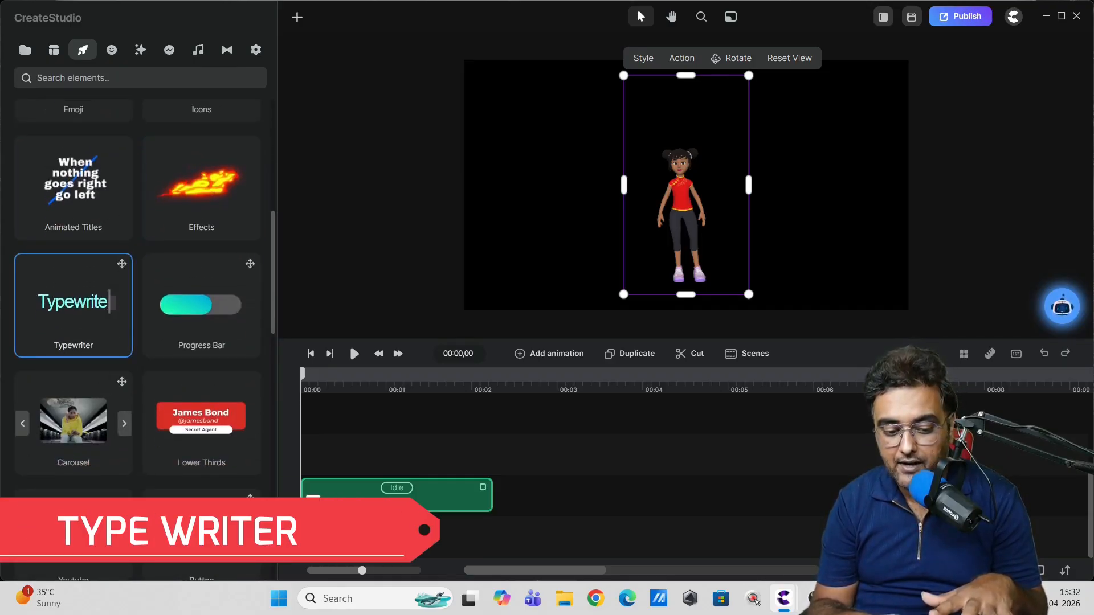
pyautogui.moveTo(272, 320)
pyautogui.mouseDown()
pyautogui.moveTo(267, 559)
pyautogui.moveTo(244, 251)
pyautogui.moveTo(252, 180)
pyautogui.mouseUp()
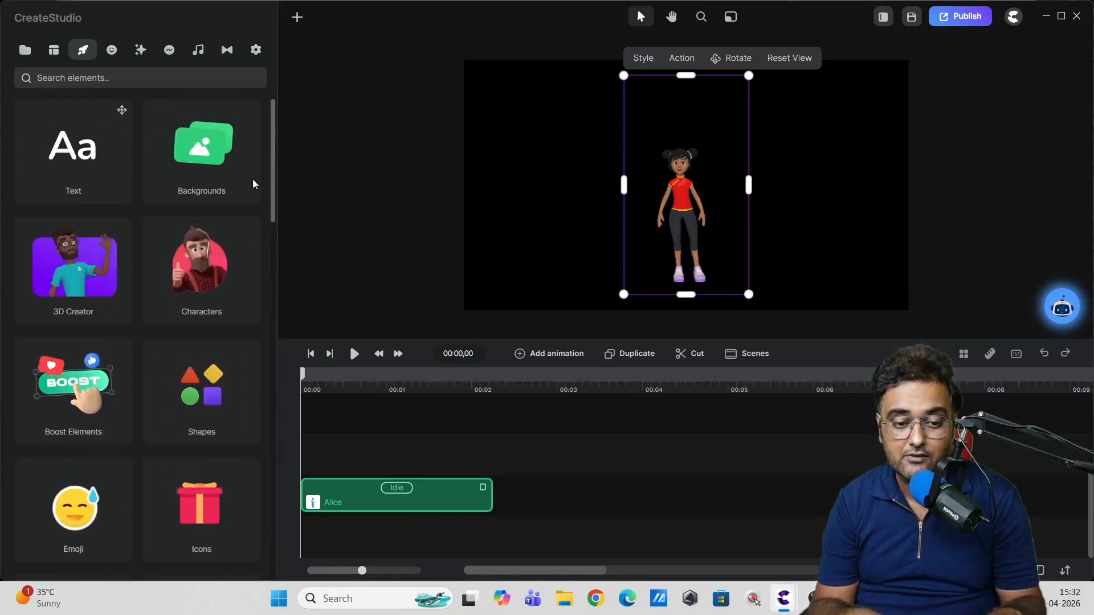
# Step: Review the available effects, the components and the 16:9 call-to-action templates
pyautogui.click(114, 55)
pyautogui.click(141, 52)
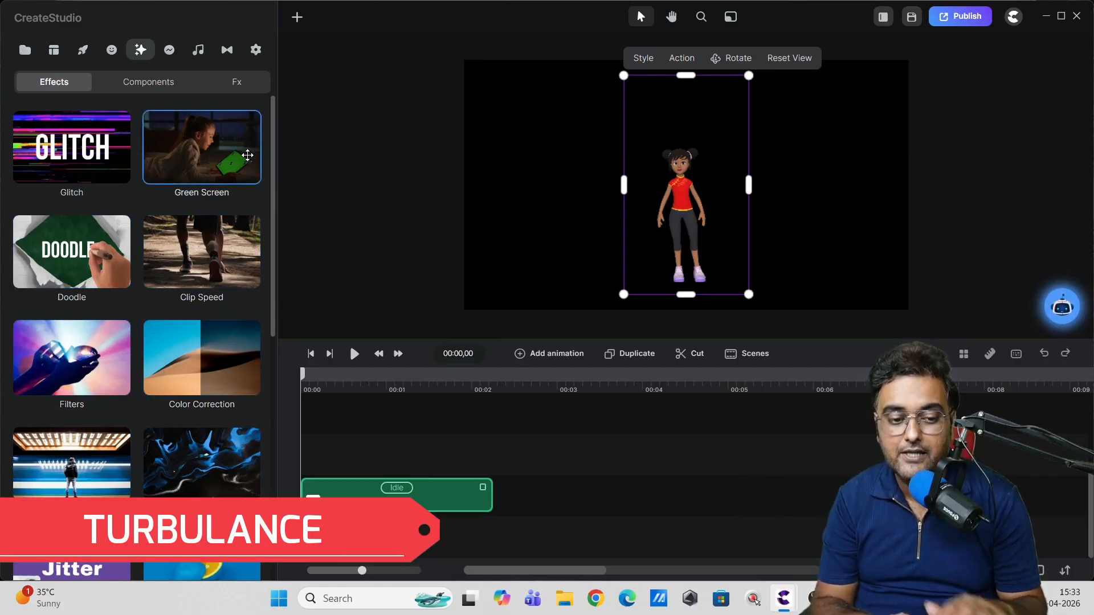
pyautogui.click(157, 85)
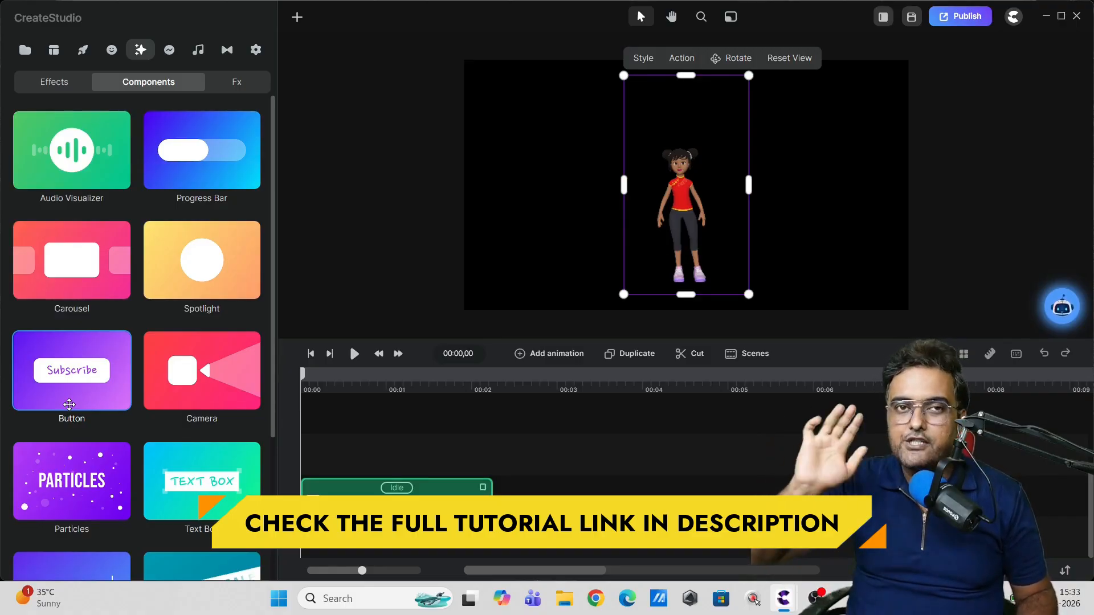
pyautogui.click(170, 49)
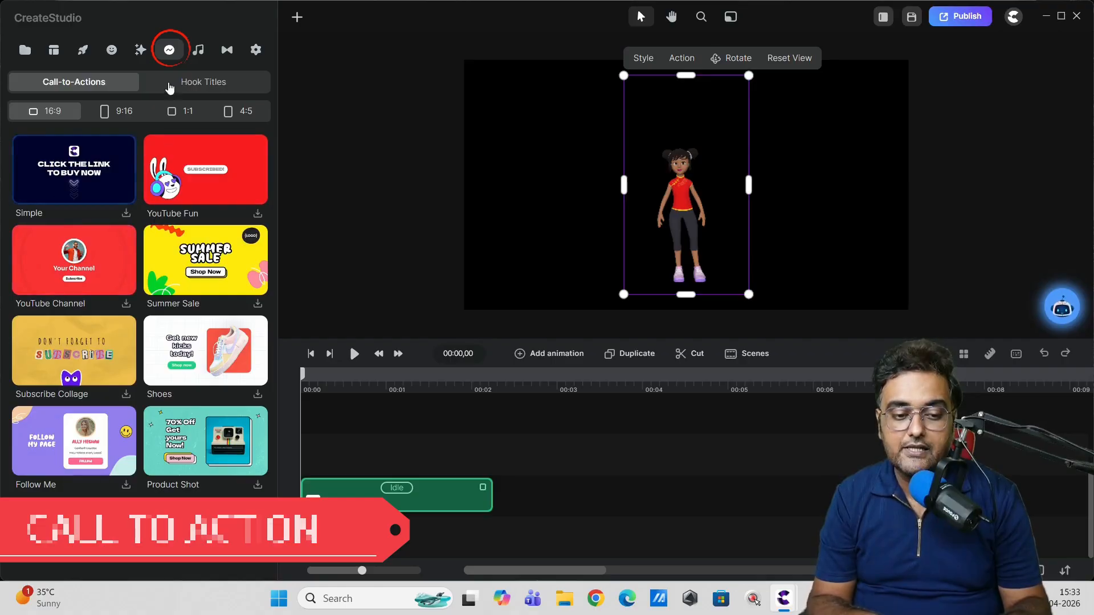
# Step: Review the audio options: the music library, sound effects, AI speech generation and microphone recording
pyautogui.click(196, 50)
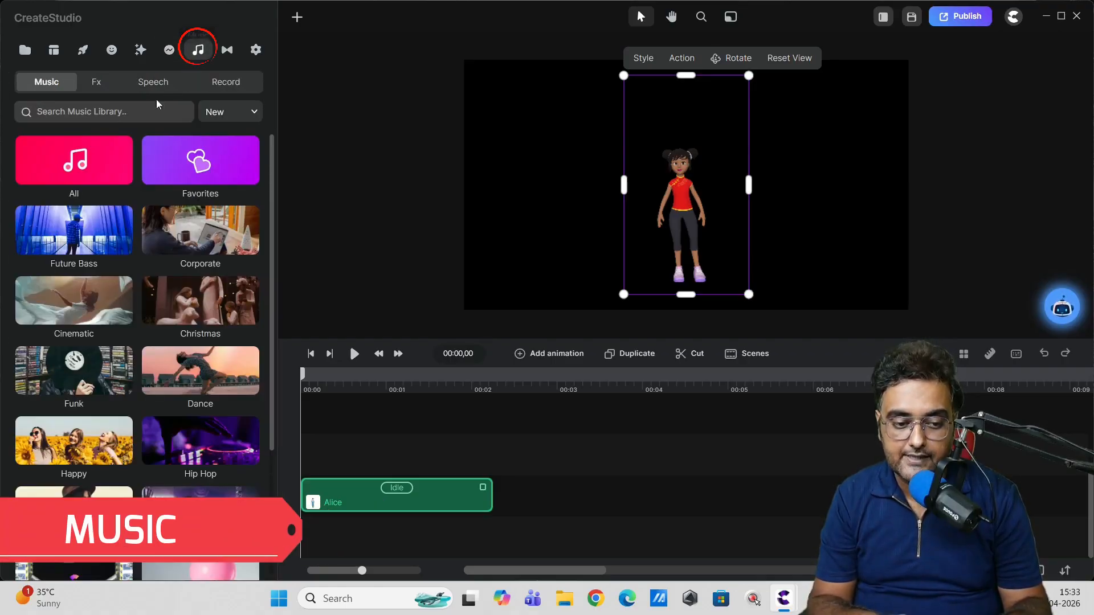
pyautogui.click(97, 84)
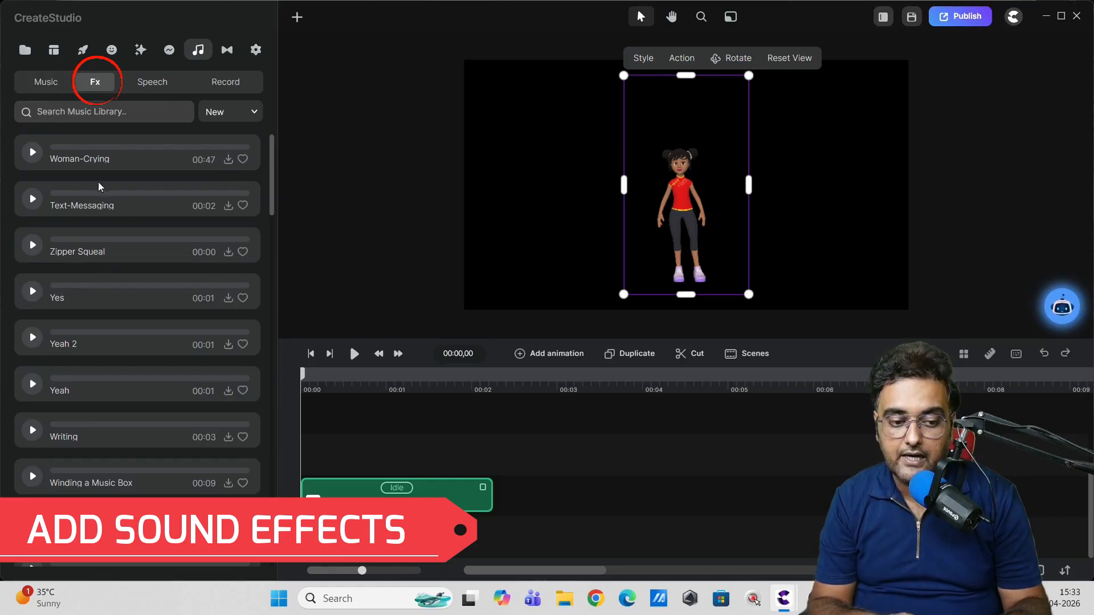
pyautogui.click(152, 85)
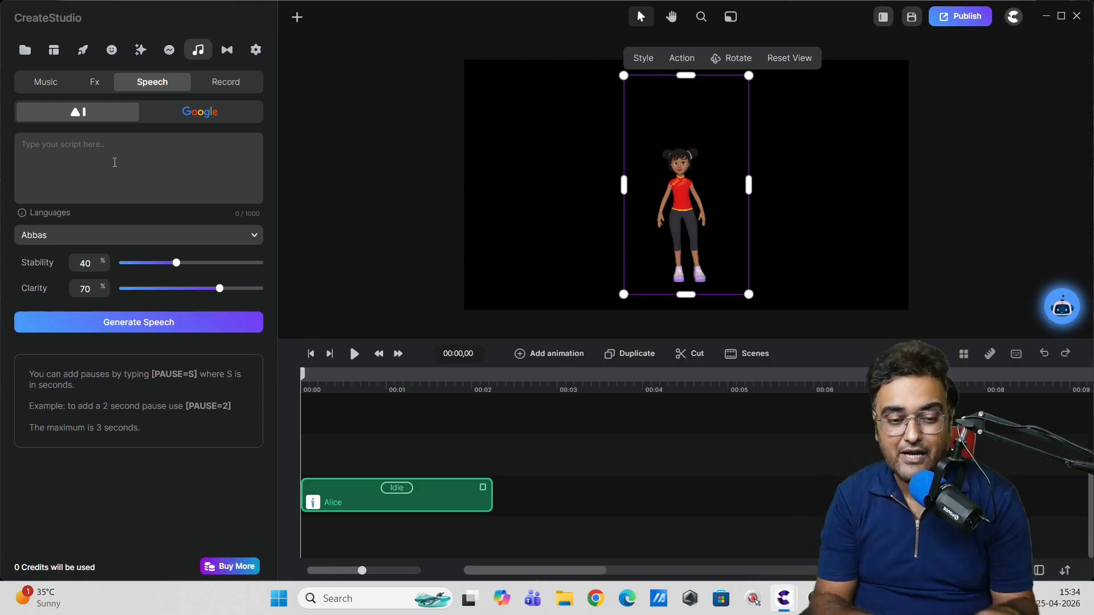
pyautogui.click(217, 84)
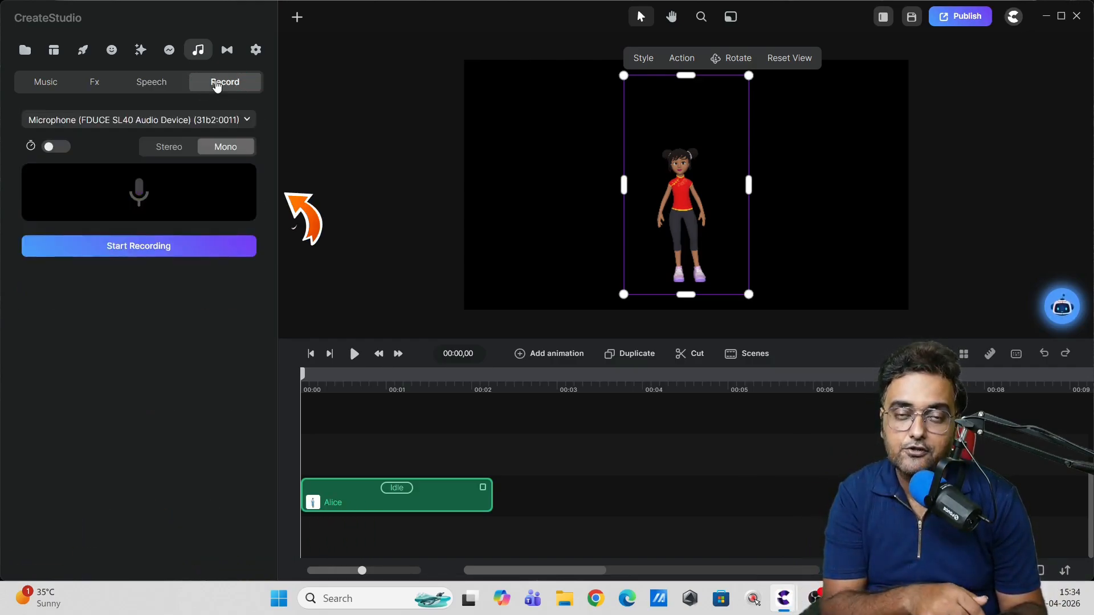
# Step: View the transitions library and reopen the customization settings of the selected character
pyautogui.click(227, 51)
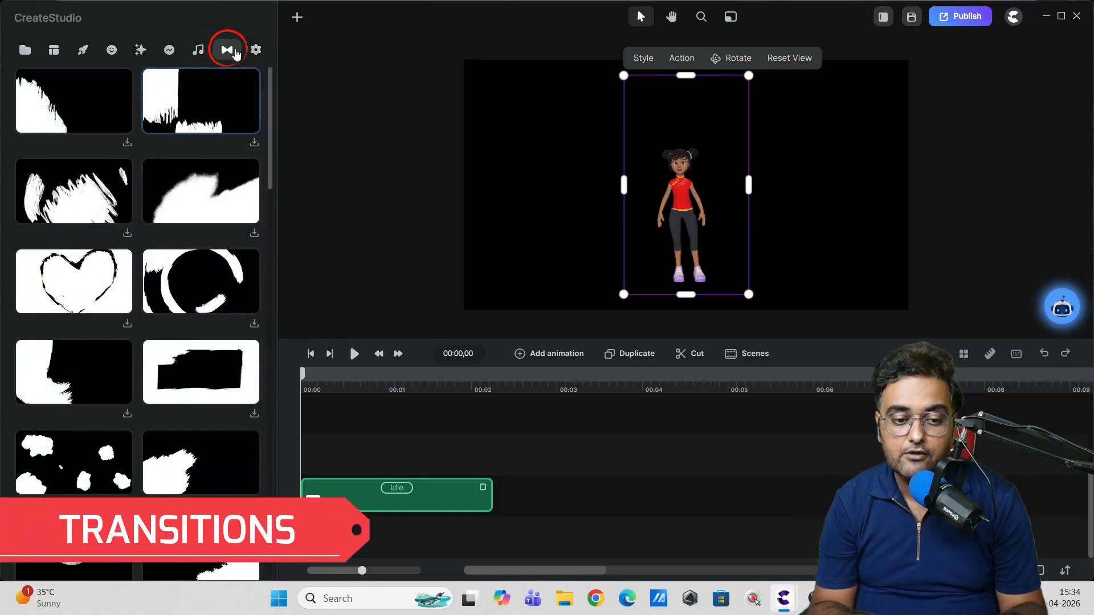
pyautogui.click(256, 51)
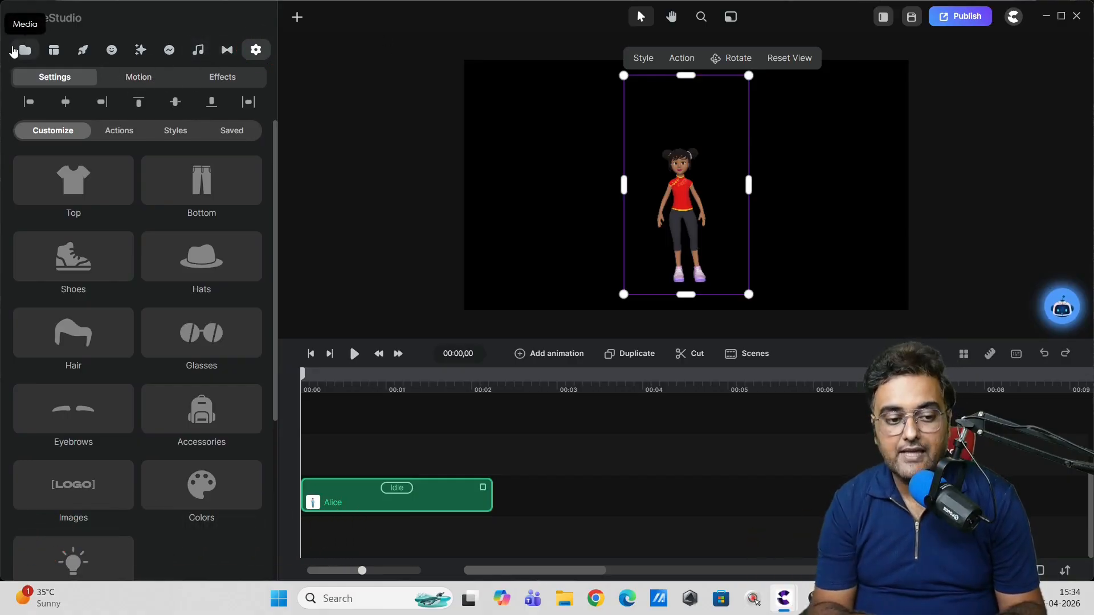
# Step: Search the background elements for "studio" and add the Music Recording Studio background to the timeline beneath the character
pyautogui.click(14, 52)
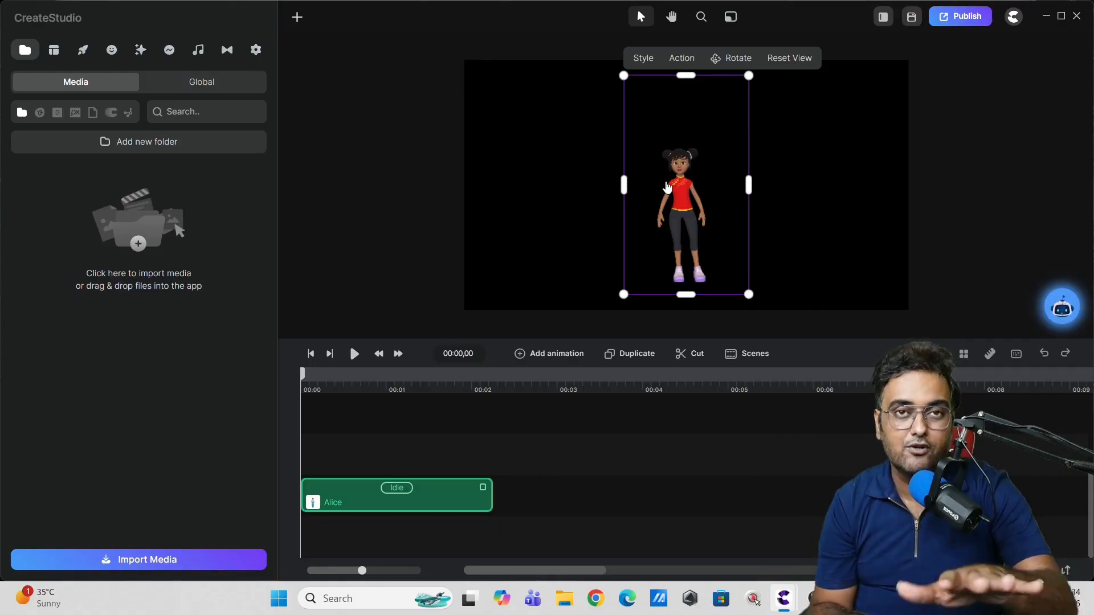
pyautogui.click(83, 51)
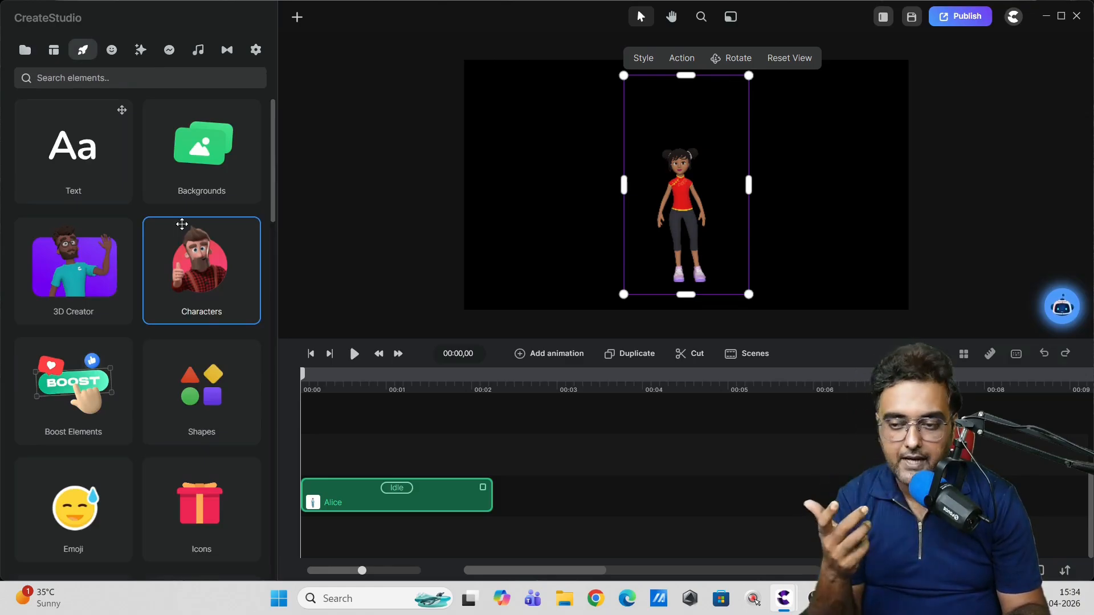
pyautogui.click(174, 169)
pyautogui.click(103, 80)
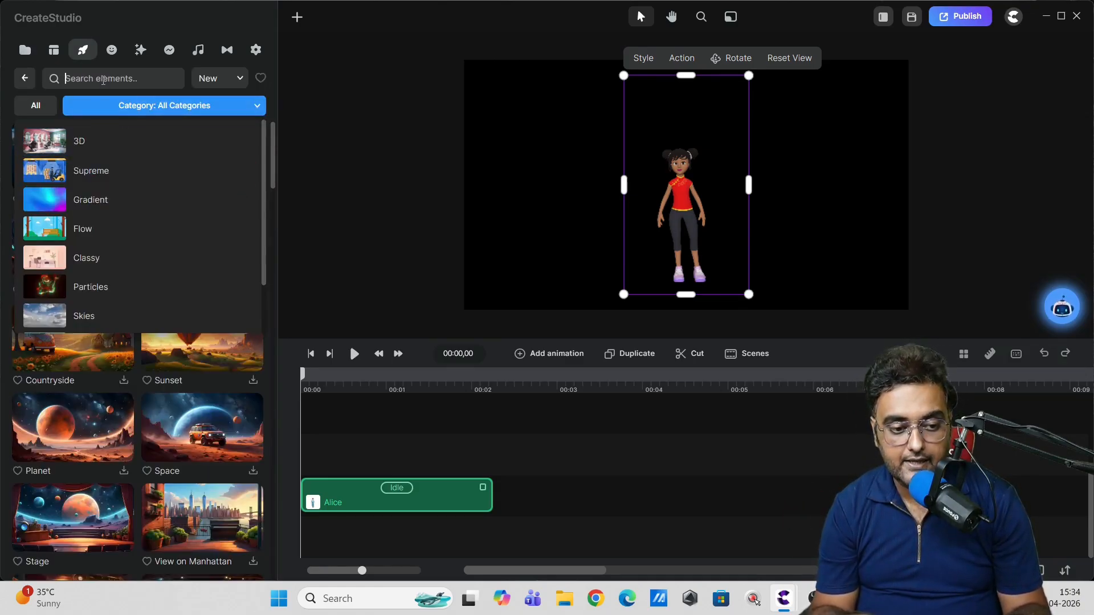
pyautogui.write('studio')
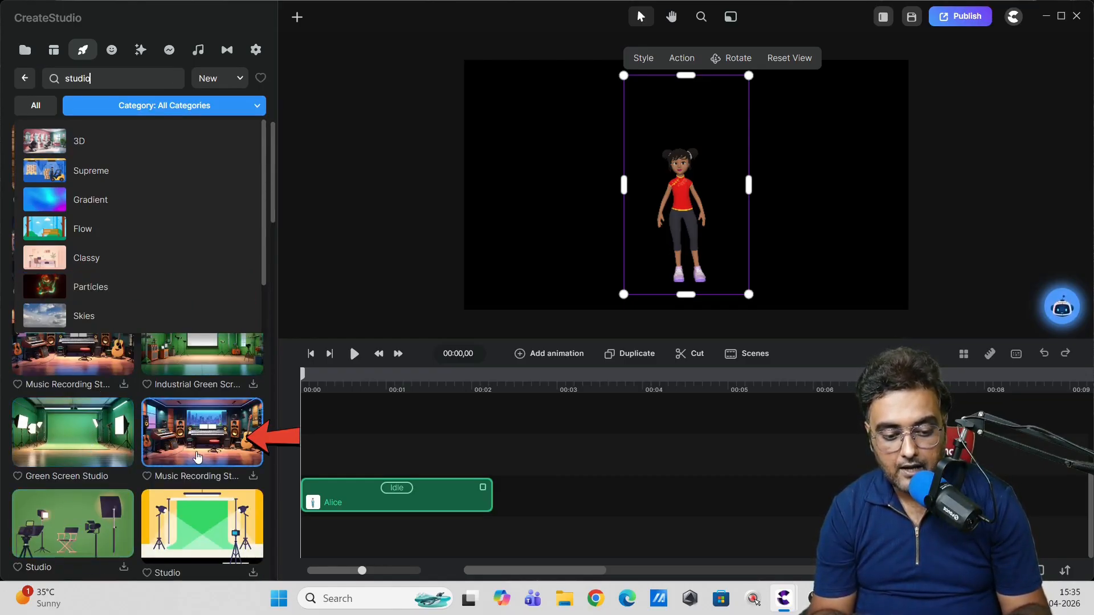
pyautogui.click(252, 475)
pyautogui.moveTo(236, 436); pyautogui.dragTo(332, 541)
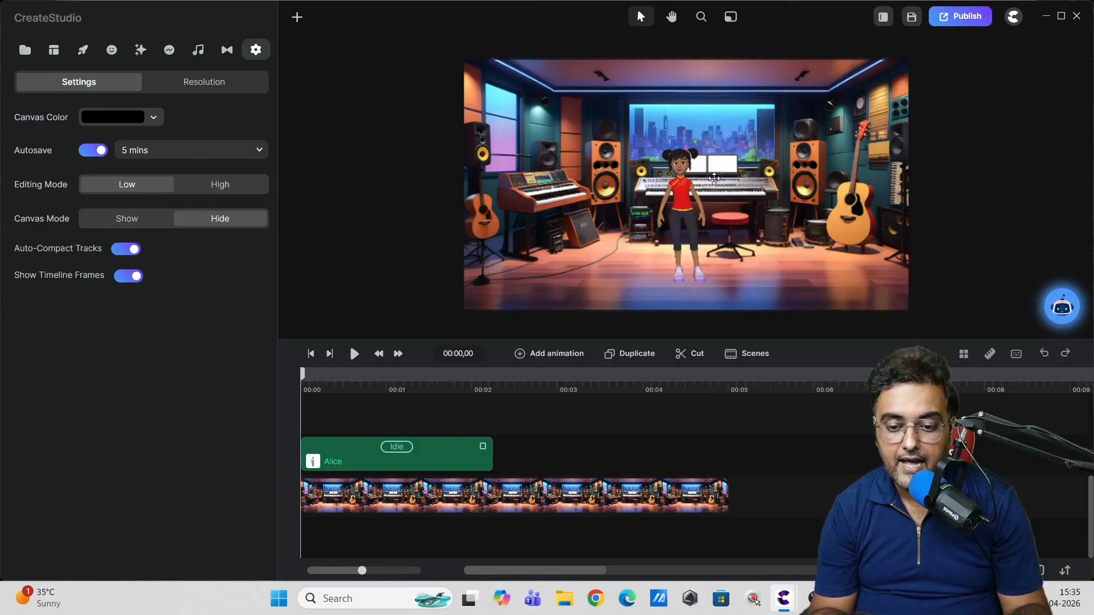
# Step: Move the character slightly up and left, and try the background track above the character before returning it underneath
pyautogui.click(677, 200)
pyautogui.moveTo(677, 200); pyautogui.dragTo(672, 192)
pyautogui.moveTo(474, 498); pyautogui.dragTo(468, 420)
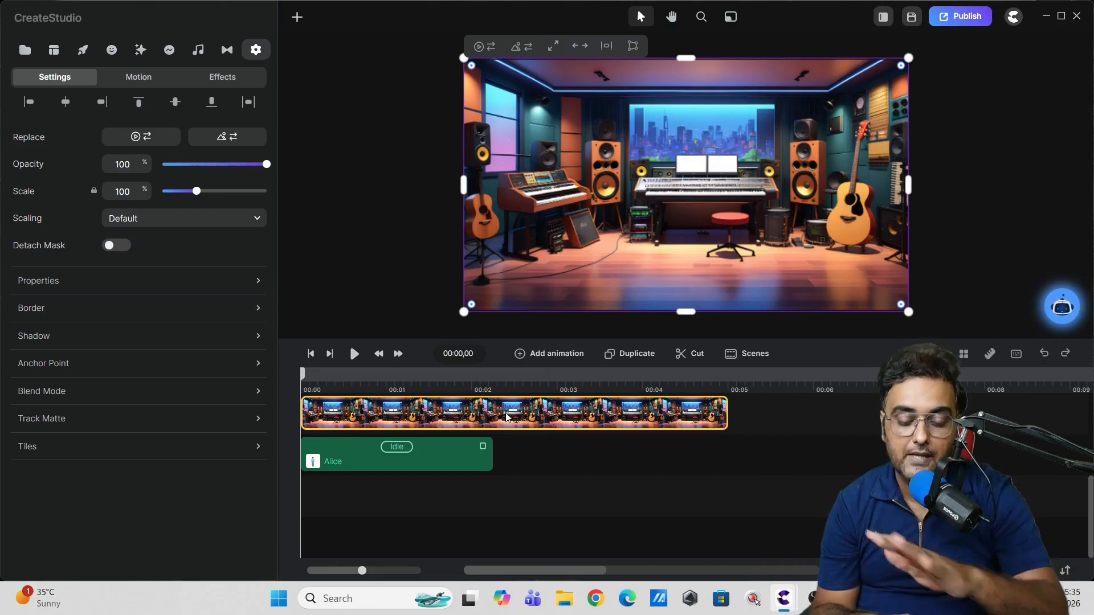
pyautogui.moveTo(505, 417); pyautogui.dragTo(428, 452)
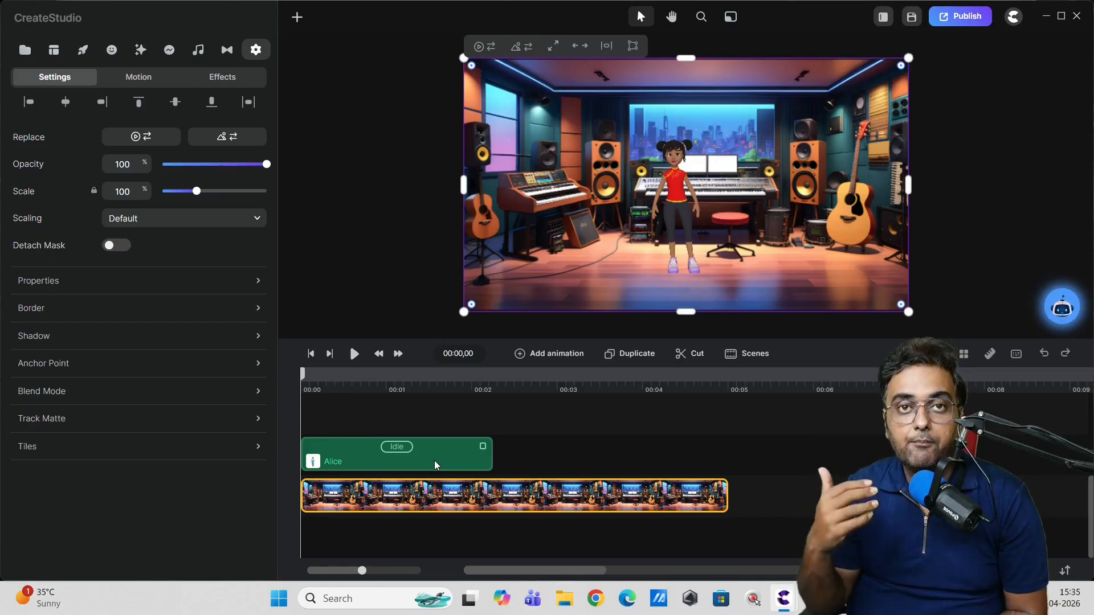
# Step: Enter the AI speech script "hello everyone! how are you? Today we will learn 9 tips for Youtube Rankings. Excited Right? Lets GO!"
pyautogui.click(196, 50)
pyautogui.click(151, 85)
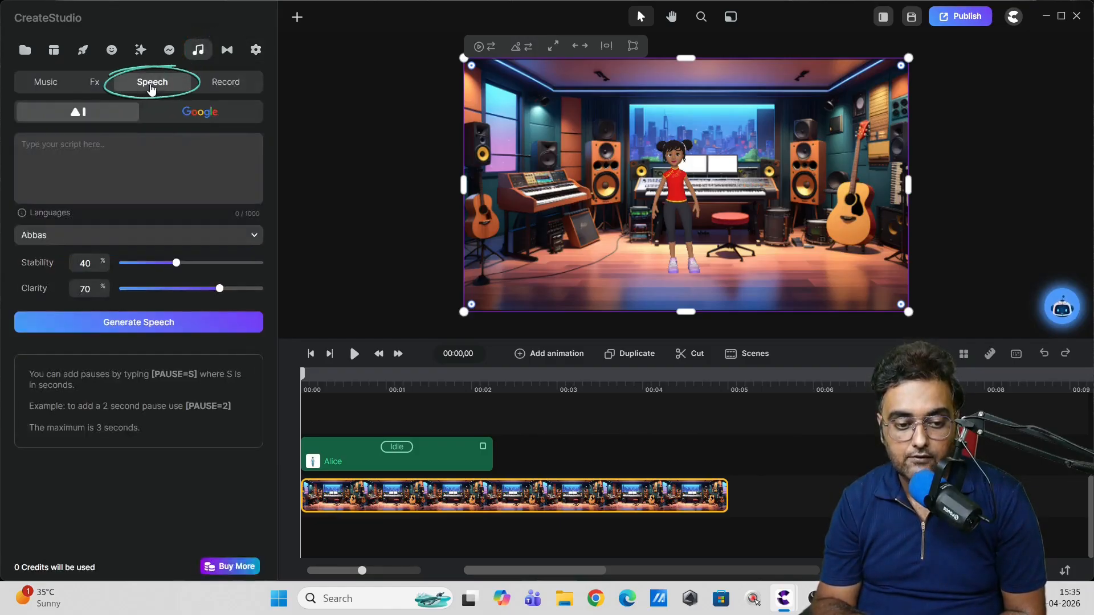
pyautogui.click(109, 146)
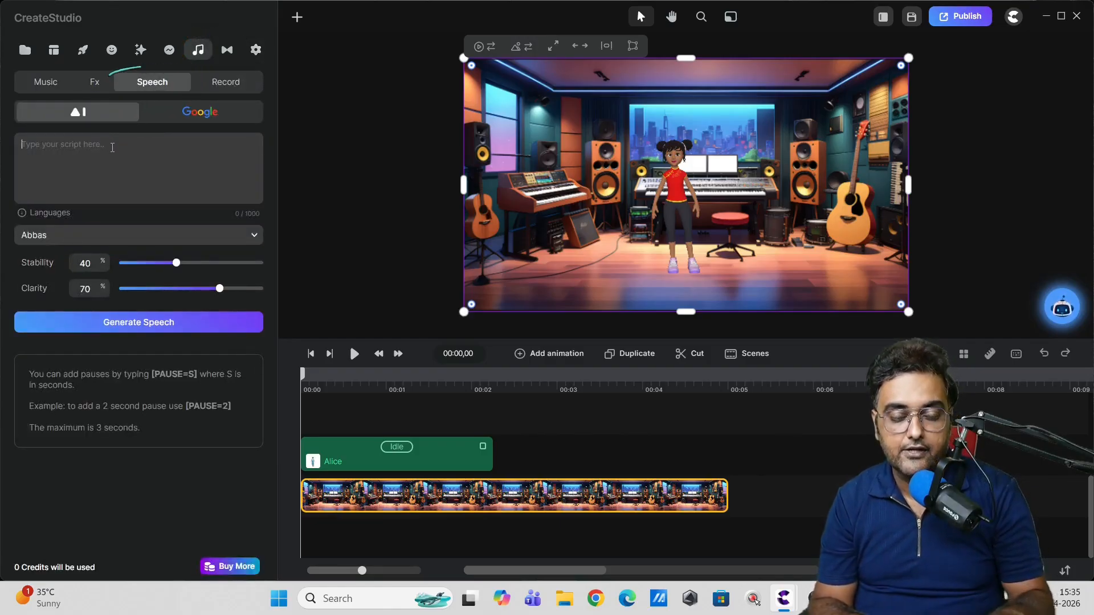
pyautogui.write('hello everyone! how are you? Today we will learn 9 tips for Youtube Rankings. Excited Right? Lets GO!')
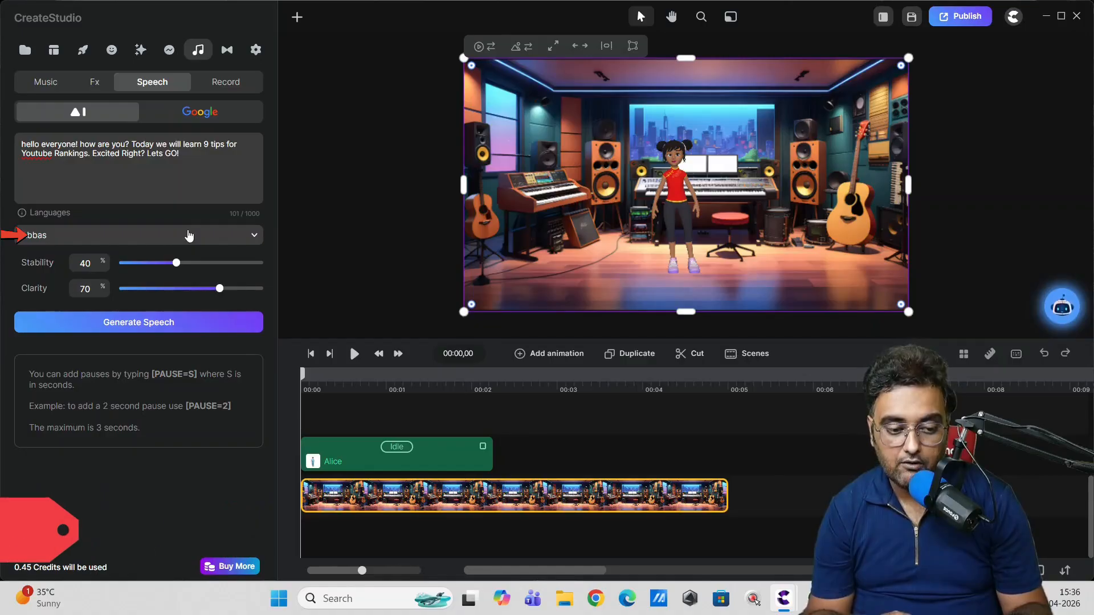
# Step: Choose the middle-aged British female voice Alice for the AI speech
pyautogui.click(459, 446)
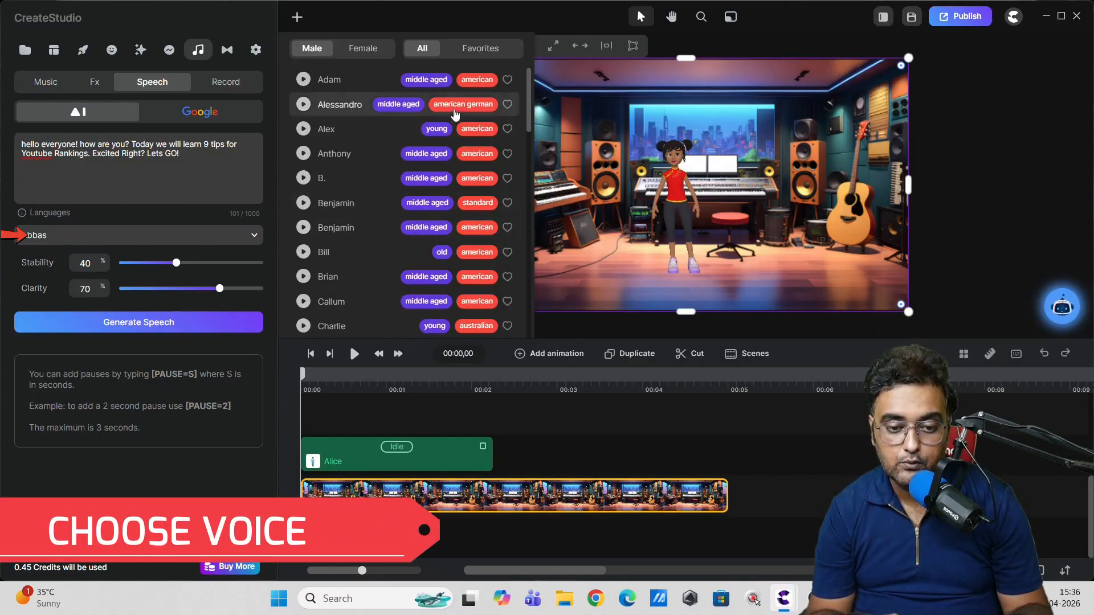
pyautogui.click(363, 47)
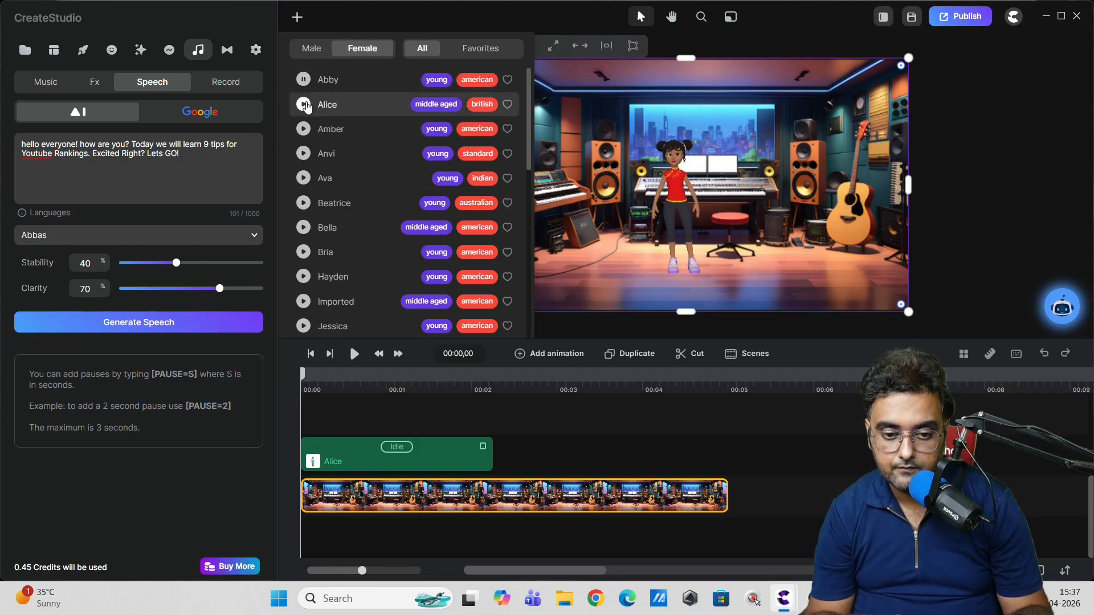
pyautogui.click(348, 107)
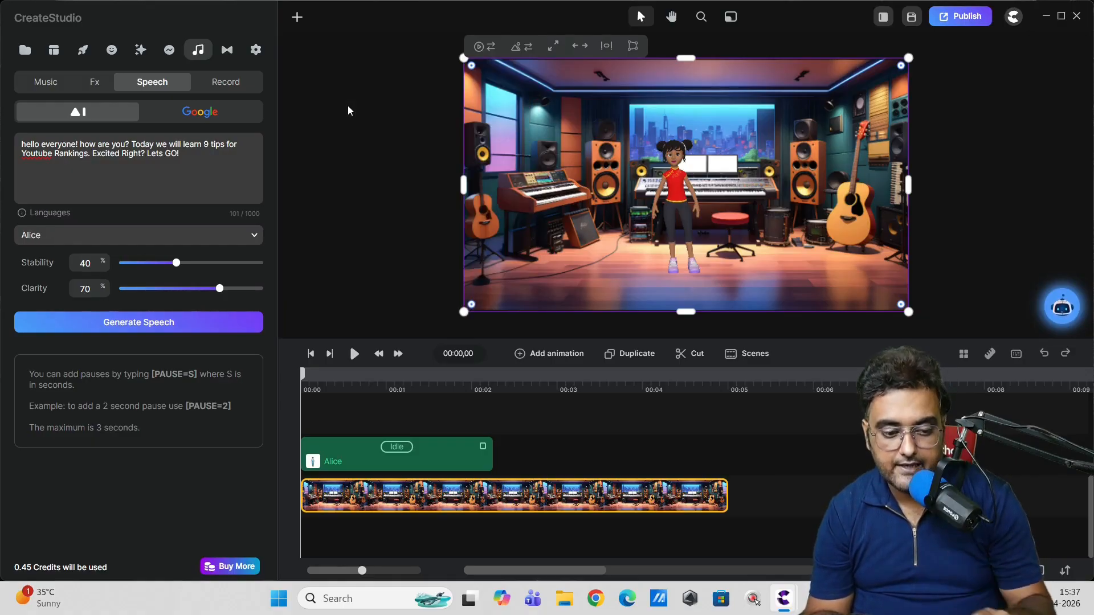
# Step: Generate and import the speech, and place the Text to Speech audio on the timeline below the background, playing it back
pyautogui.click(139, 322)
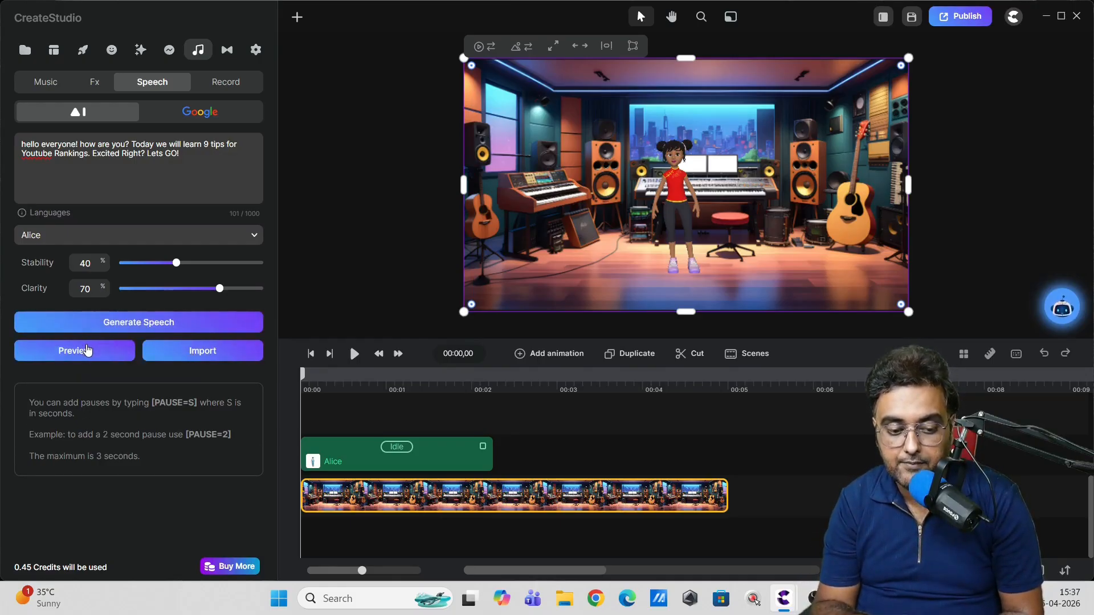
pyautogui.click(174, 349)
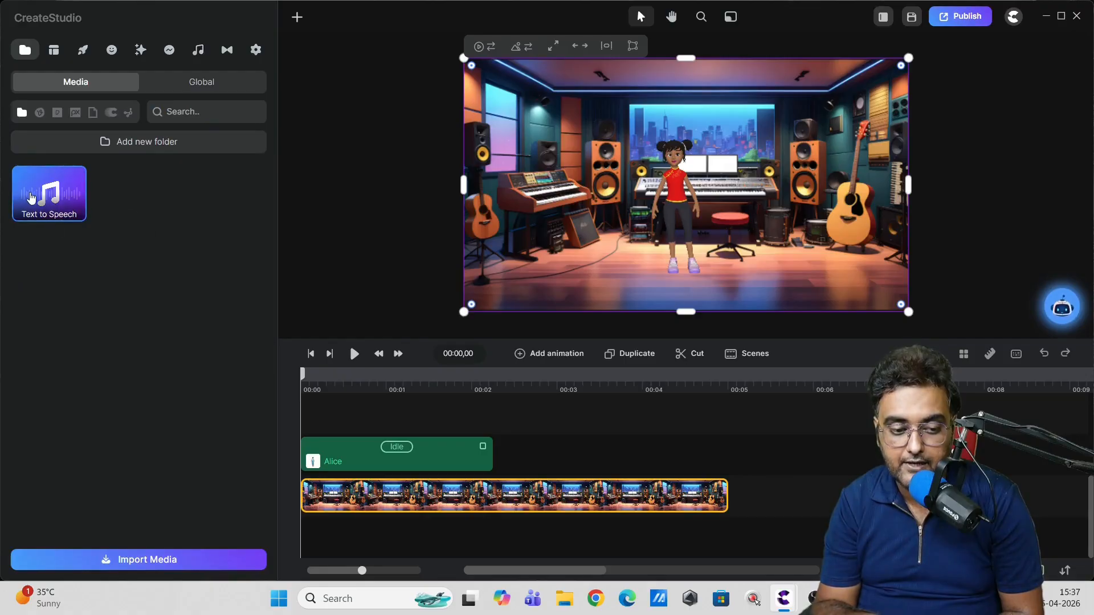
pyautogui.moveTo(34, 198); pyautogui.dragTo(323, 551)
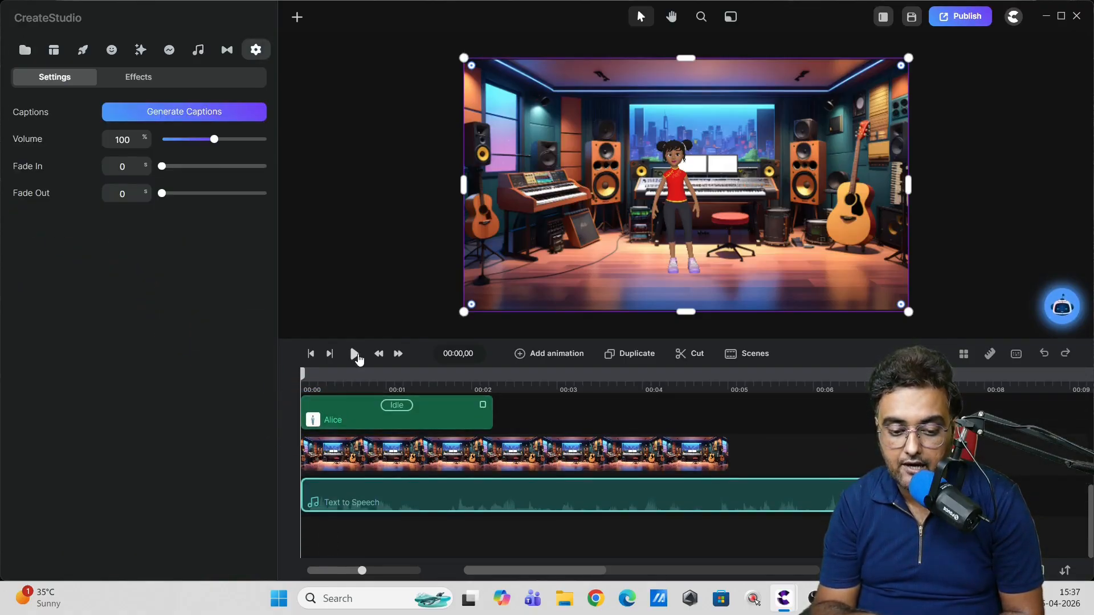
pyautogui.click(355, 354)
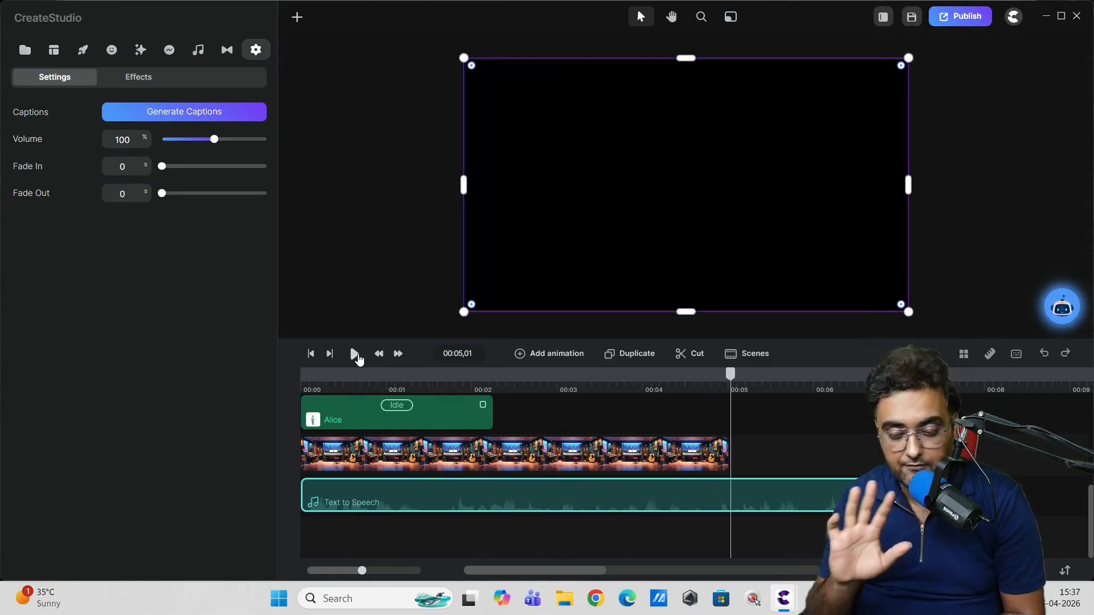
# Step: Change the character's action from Idle to Waving Arms and play the scene from the start
pyautogui.click(454, 384)
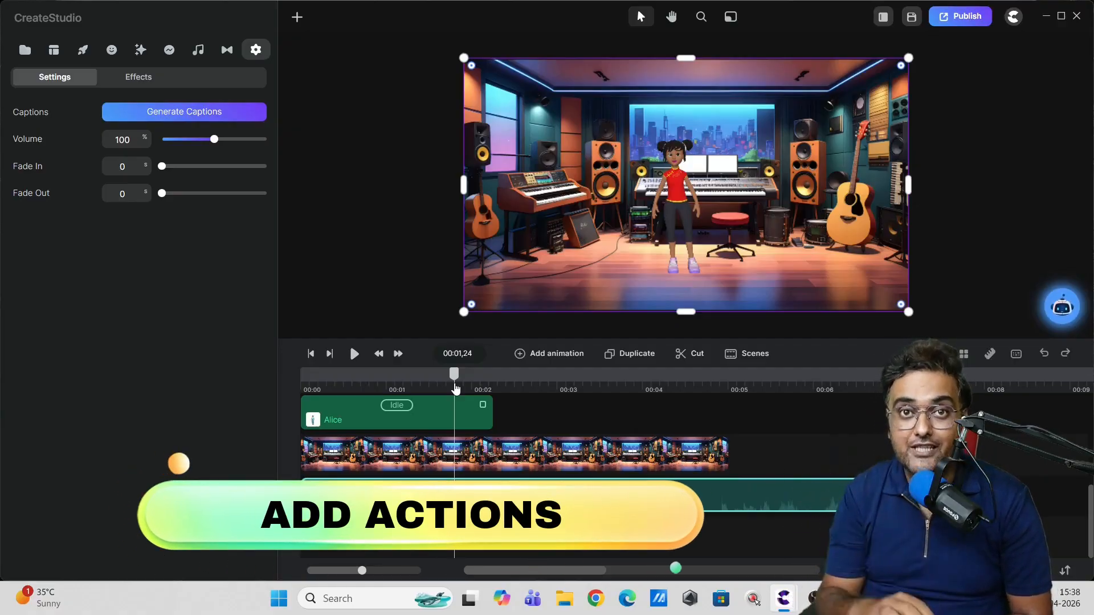
pyautogui.click(419, 418)
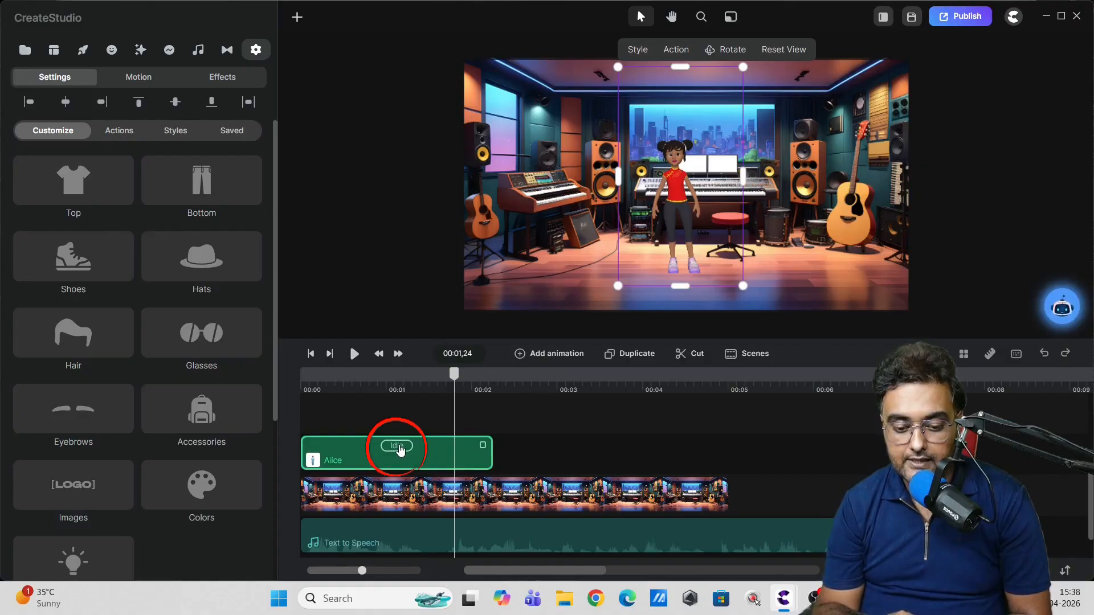
pyautogui.click(397, 447)
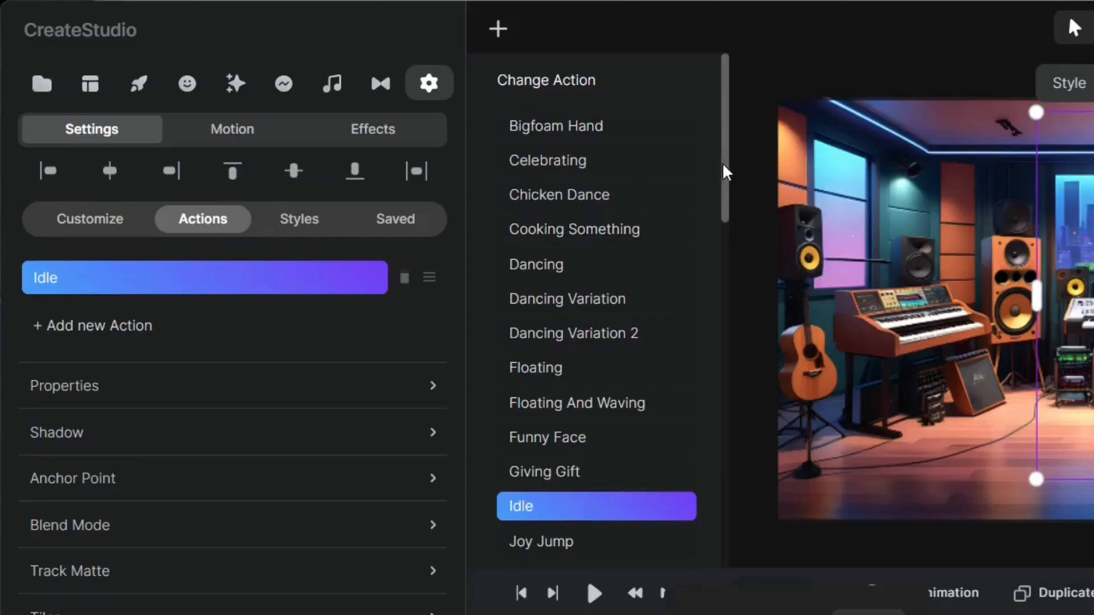
pyautogui.moveTo(726, 177); pyautogui.dragTo(723, 530)
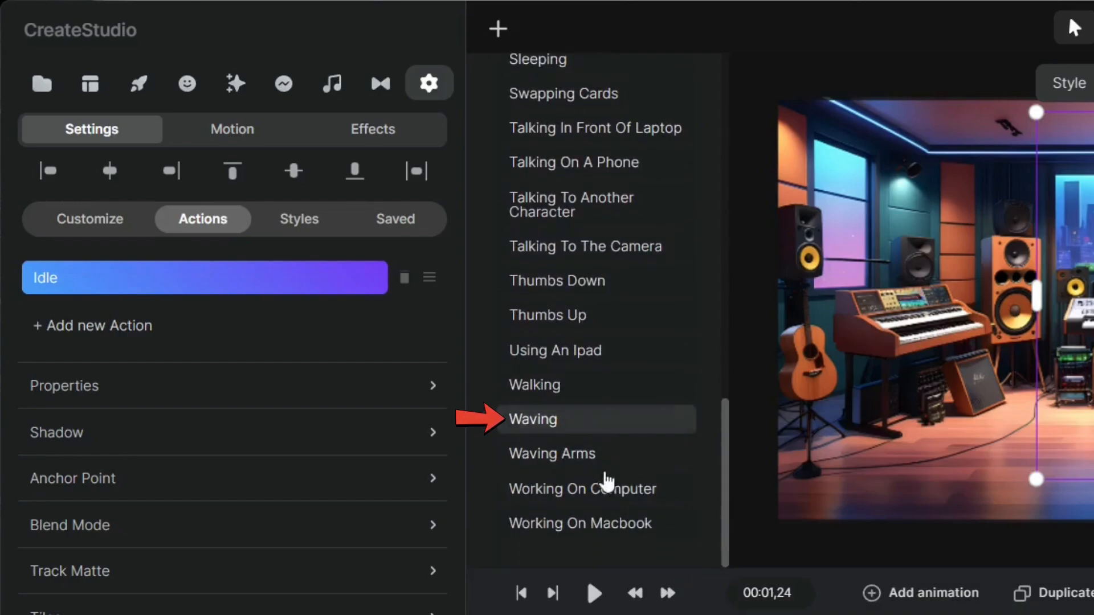
pyautogui.click(581, 464)
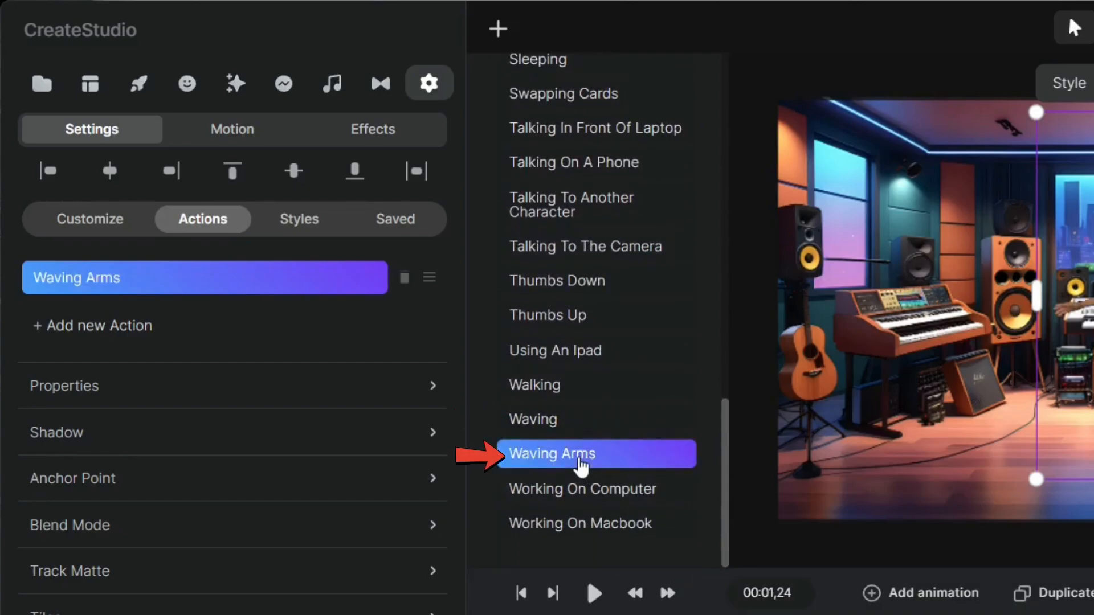
pyautogui.moveTo(454, 376); pyautogui.dragTo(305, 391)
pyautogui.click(593, 593)
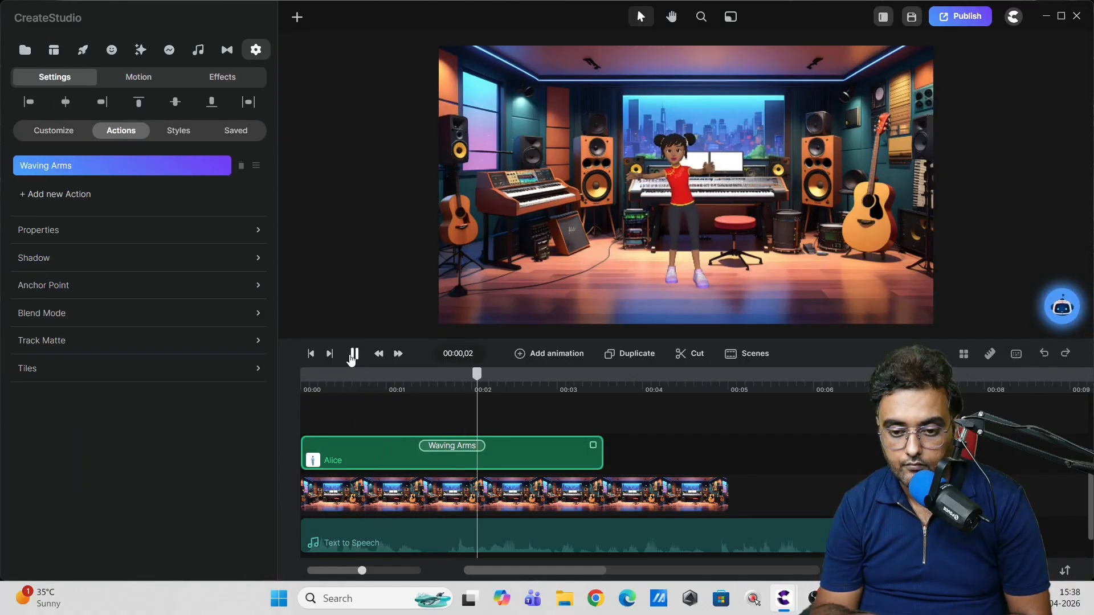
# Step: Shorten the character's Waving Arms action to end at about 2.3 seconds and replay the scene from the beginning
pyautogui.click(592, 445)
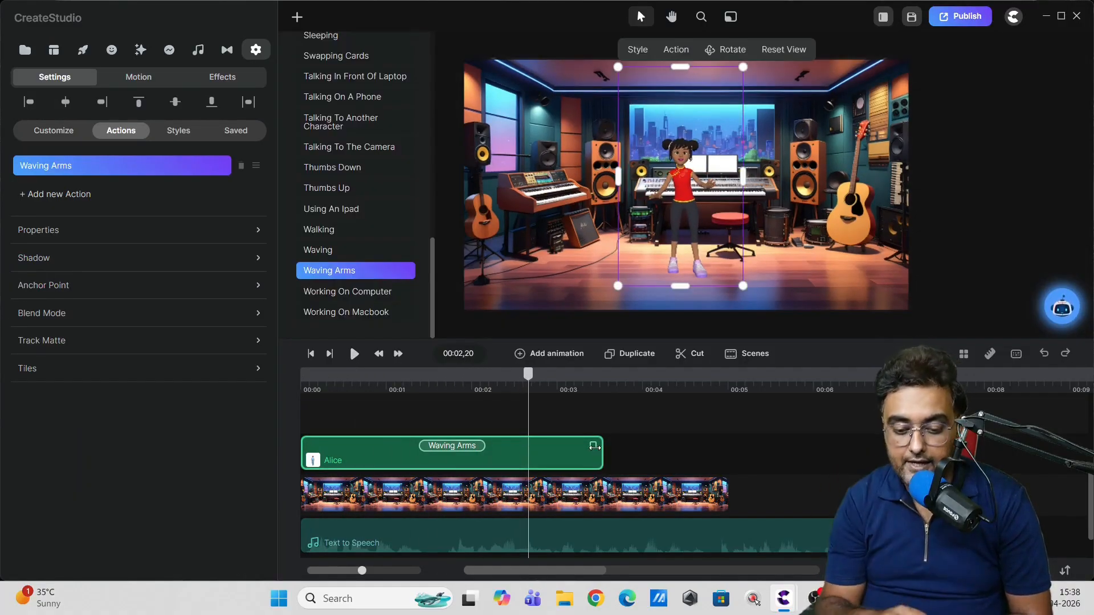
pyautogui.moveTo(594, 446); pyautogui.dragTo(495, 450)
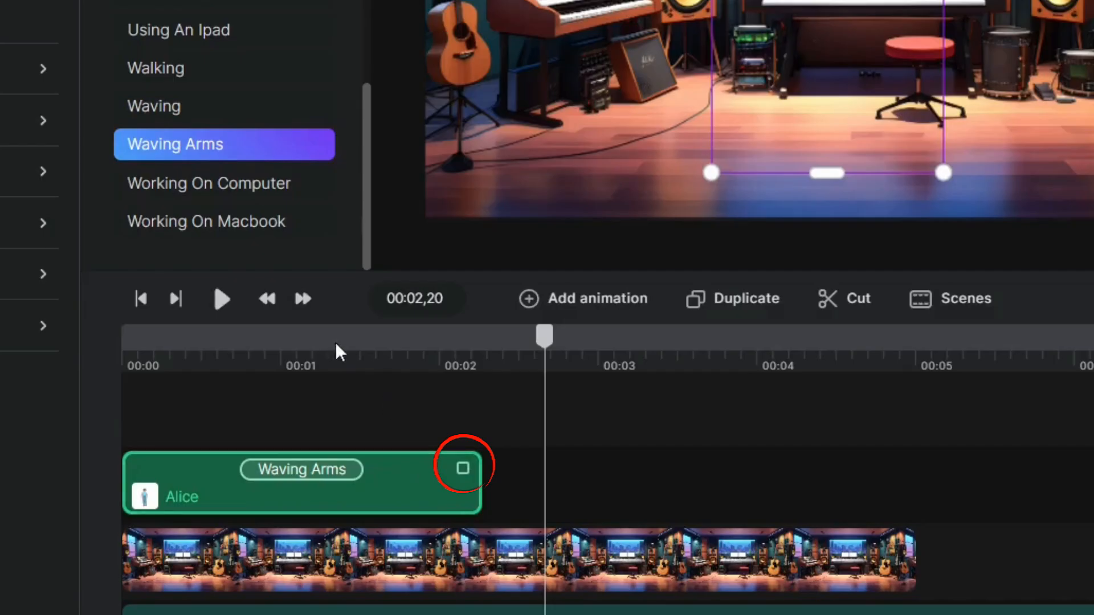
pyautogui.click(310, 348)
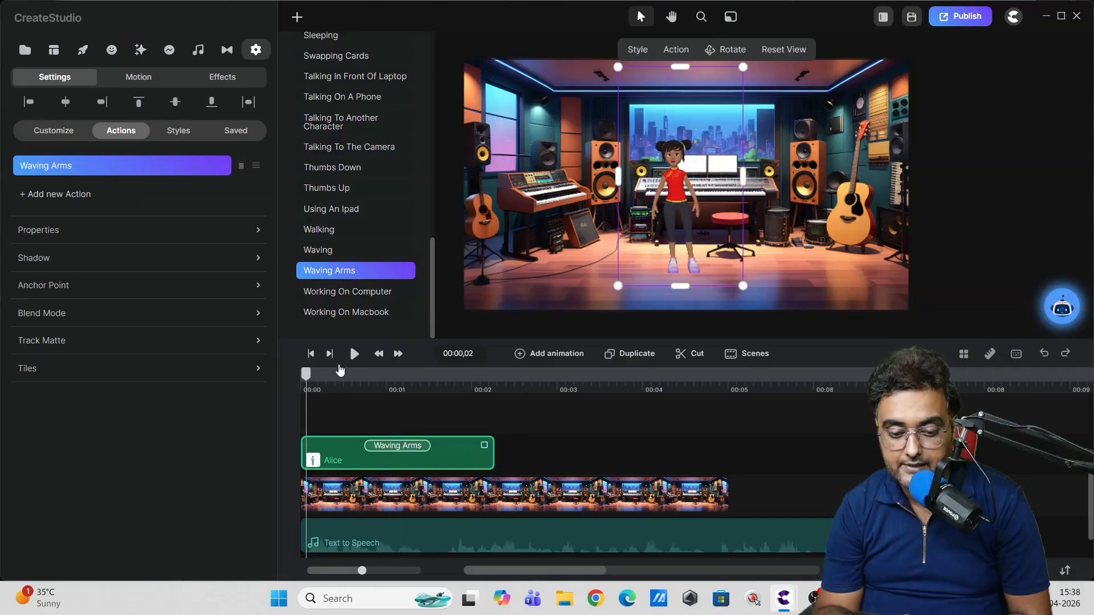
pyautogui.click(224, 301)
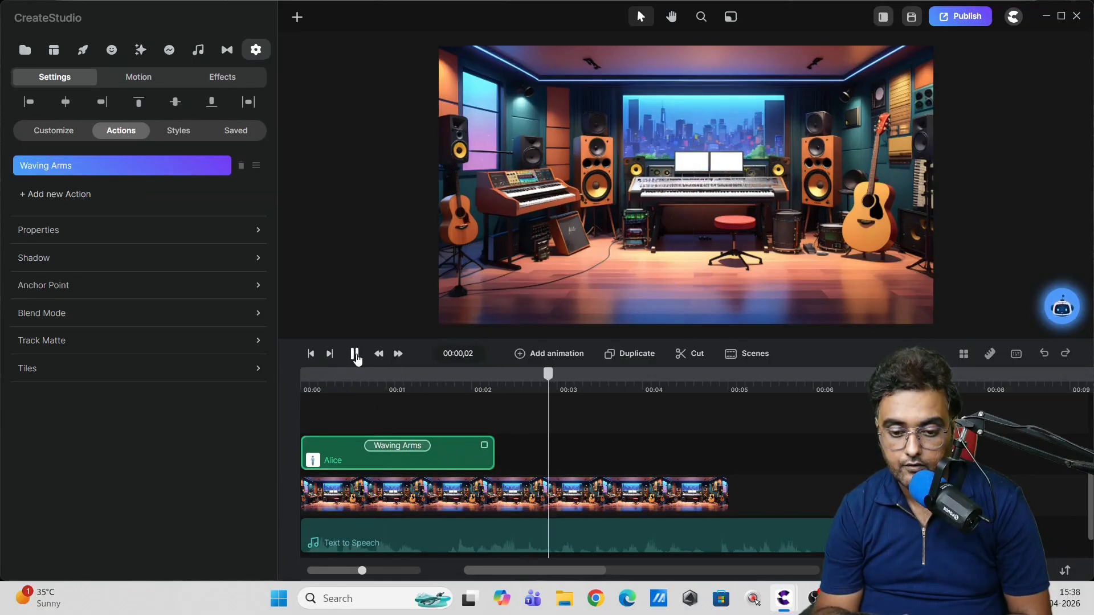
pyautogui.click(354, 354)
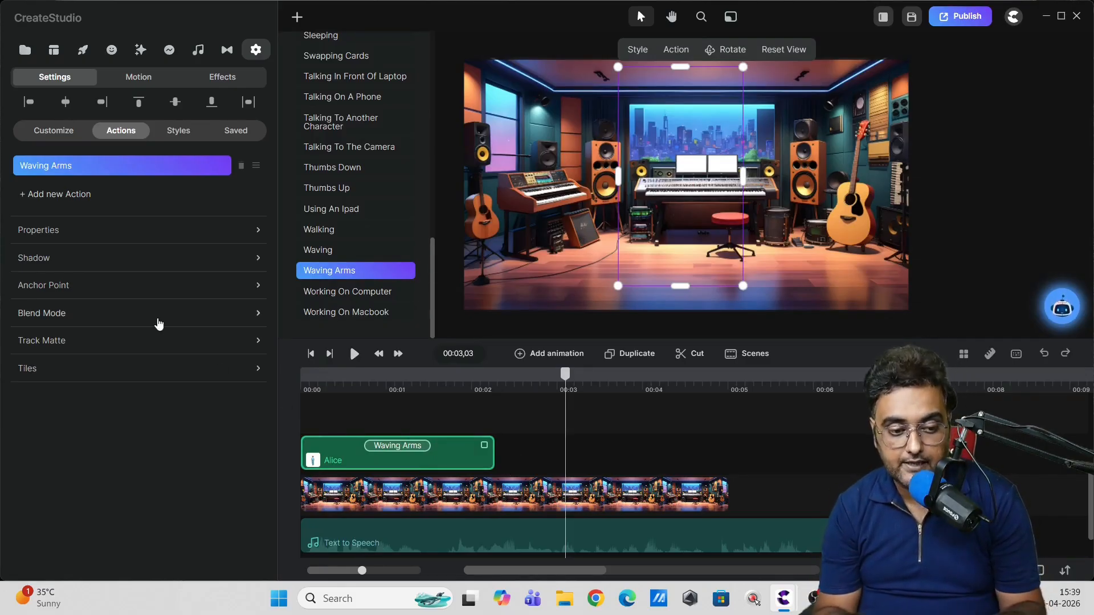
# Step: Add a Working On Computer action after Waving Arms and play the transition between the two actions
pyautogui.click(52, 196)
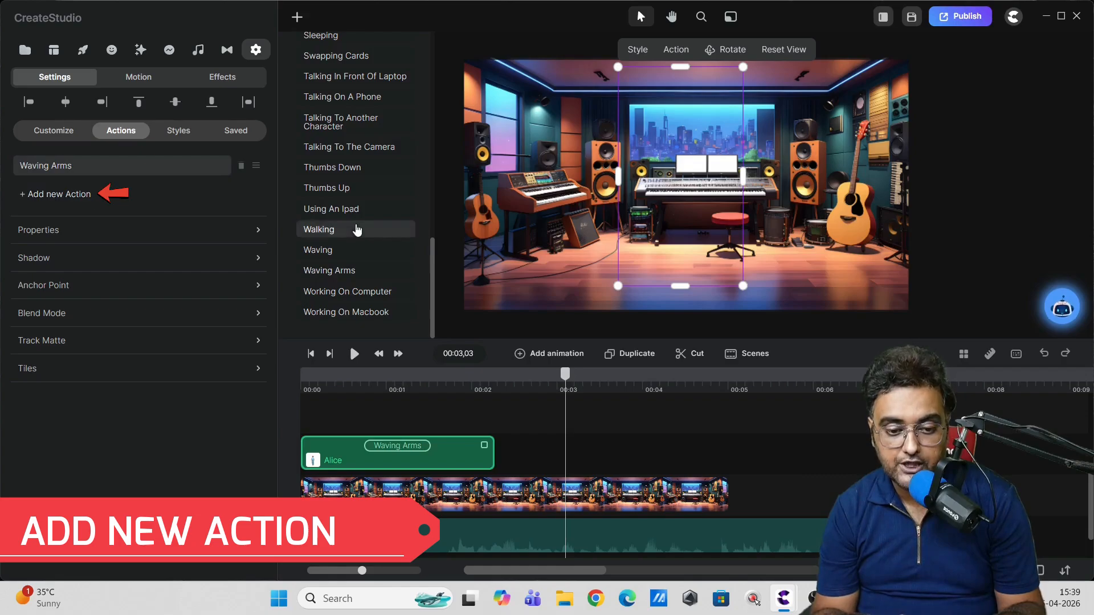
pyautogui.click(359, 292)
pyautogui.click(493, 379)
pyautogui.click(418, 379)
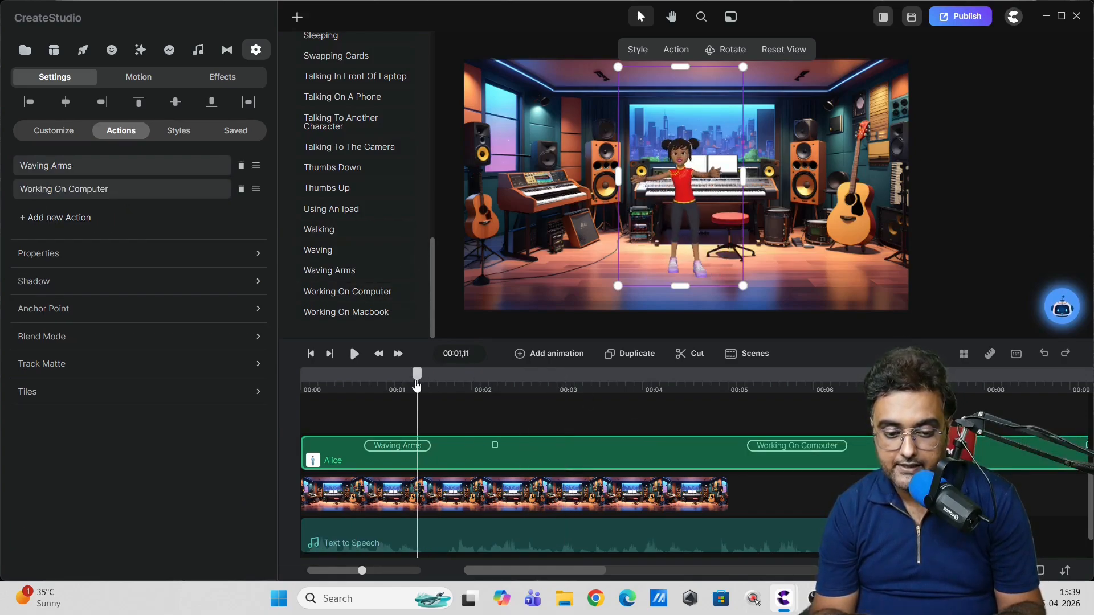
pyautogui.click(355, 354)
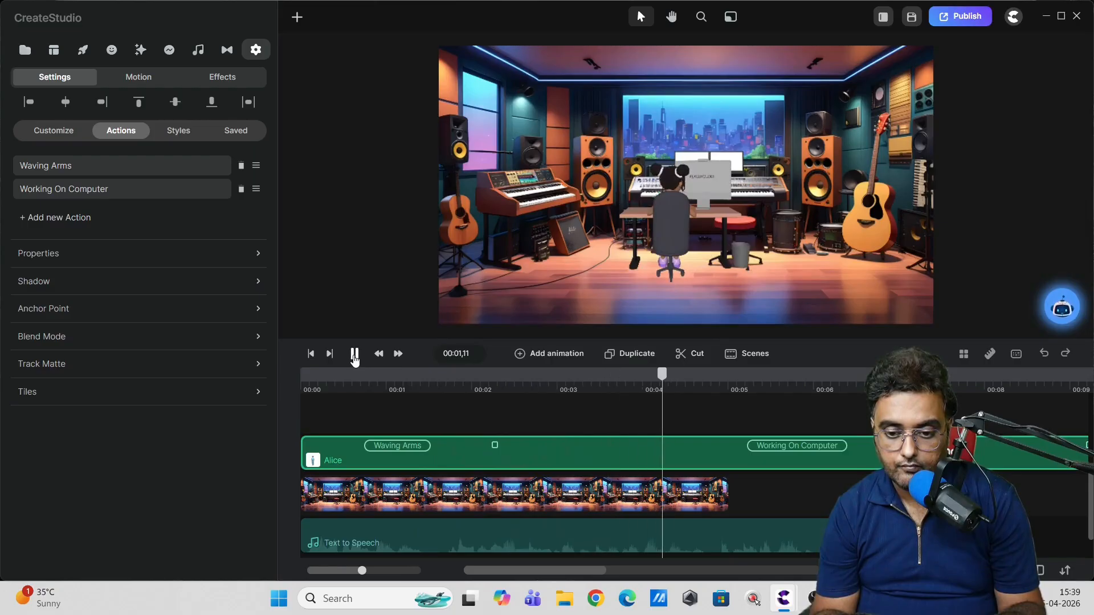
pyautogui.click(354, 354)
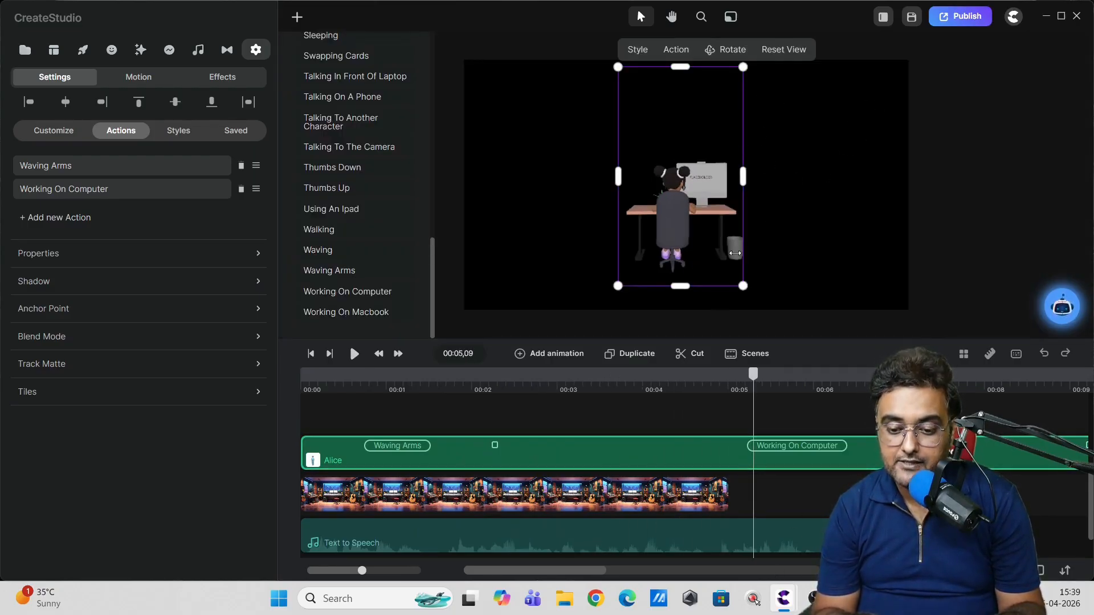
# Step: Extend the studio background clip past the 6-second mark and replay the scene from the start
pyautogui.moveTo(727, 494); pyautogui.dragTo(866, 495)
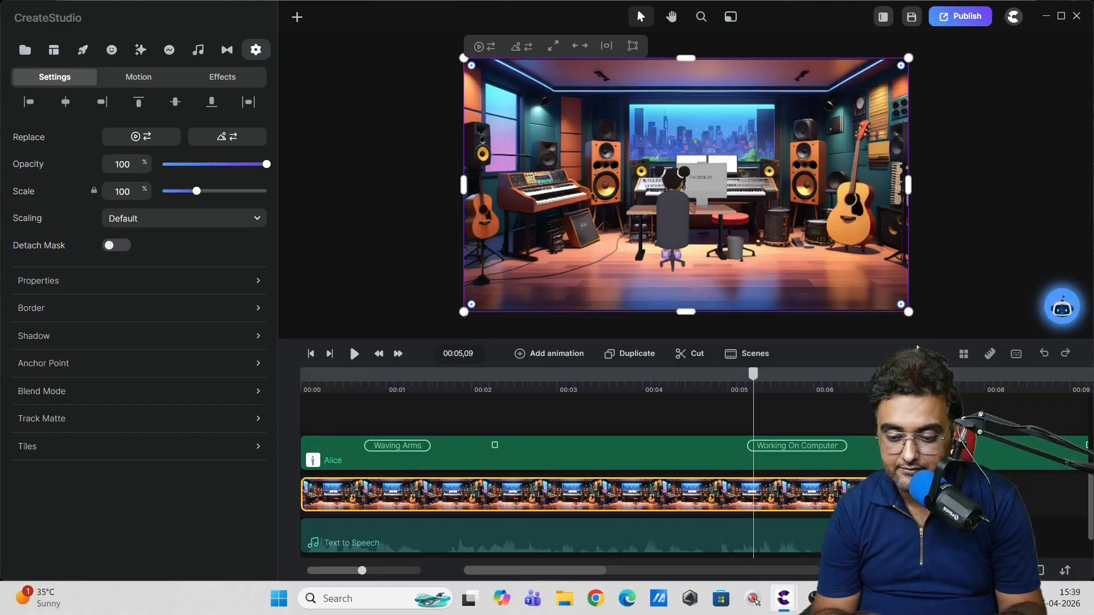
pyautogui.moveTo(752, 374); pyautogui.dragTo(360, 373)
pyautogui.click(354, 354)
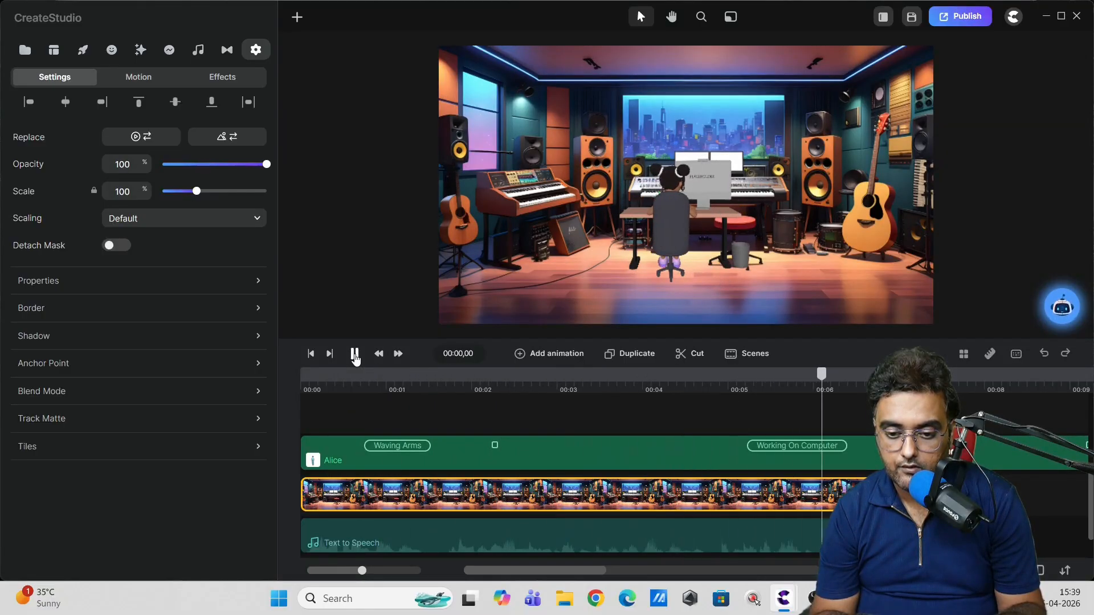
pyautogui.click(355, 354)
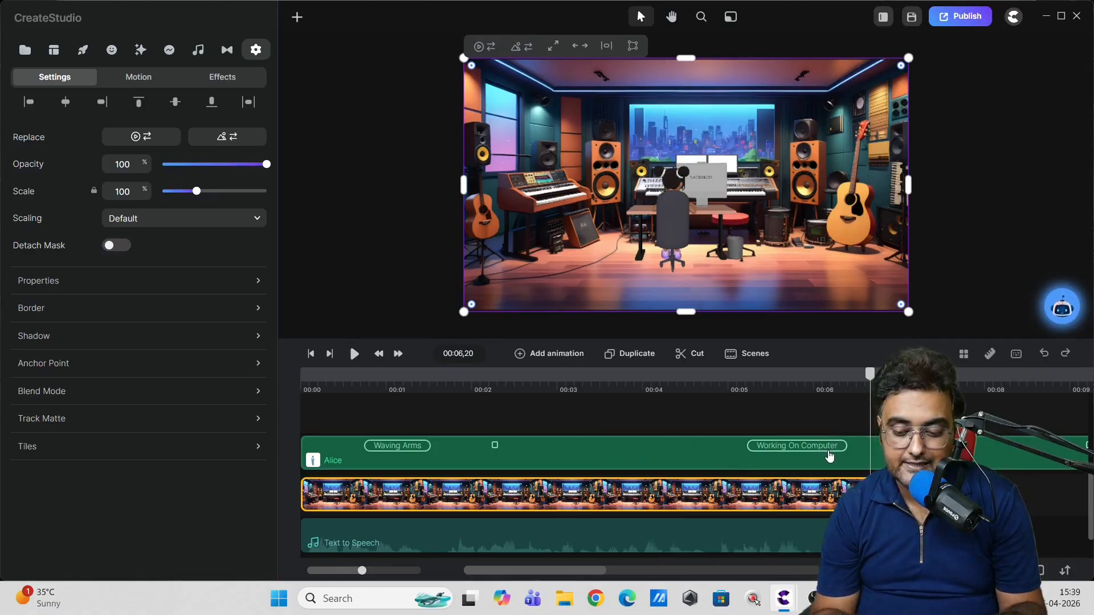
# Step: Shorten the character's Working On Computer action so it ends at about 6 seconds
pyautogui.moveTo(487, 571); pyautogui.dragTo(502, 575)
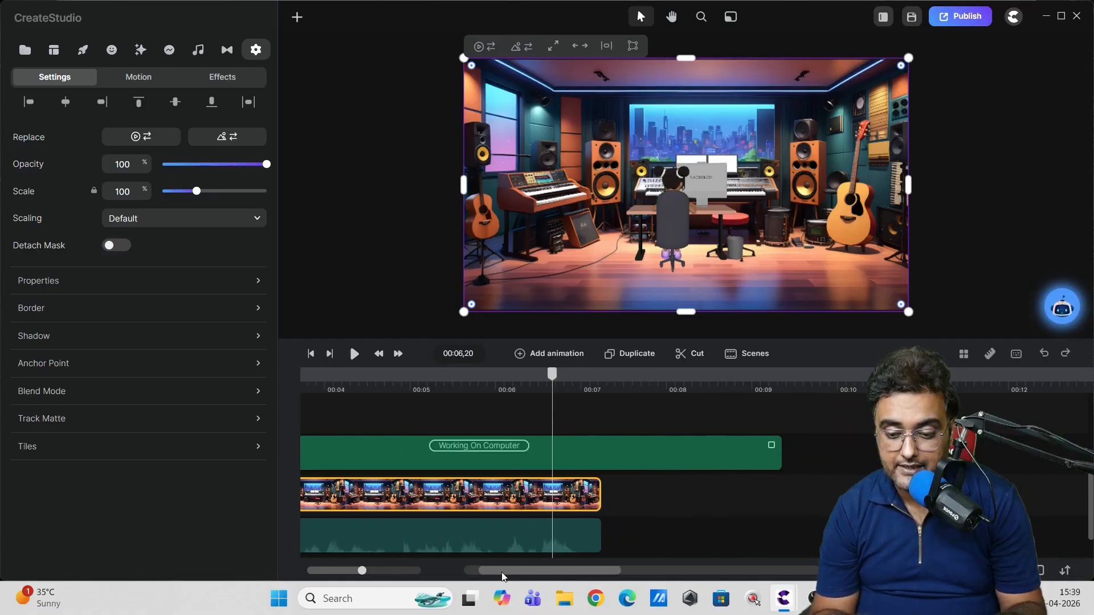
pyautogui.moveTo(772, 445); pyautogui.dragTo(483, 445)
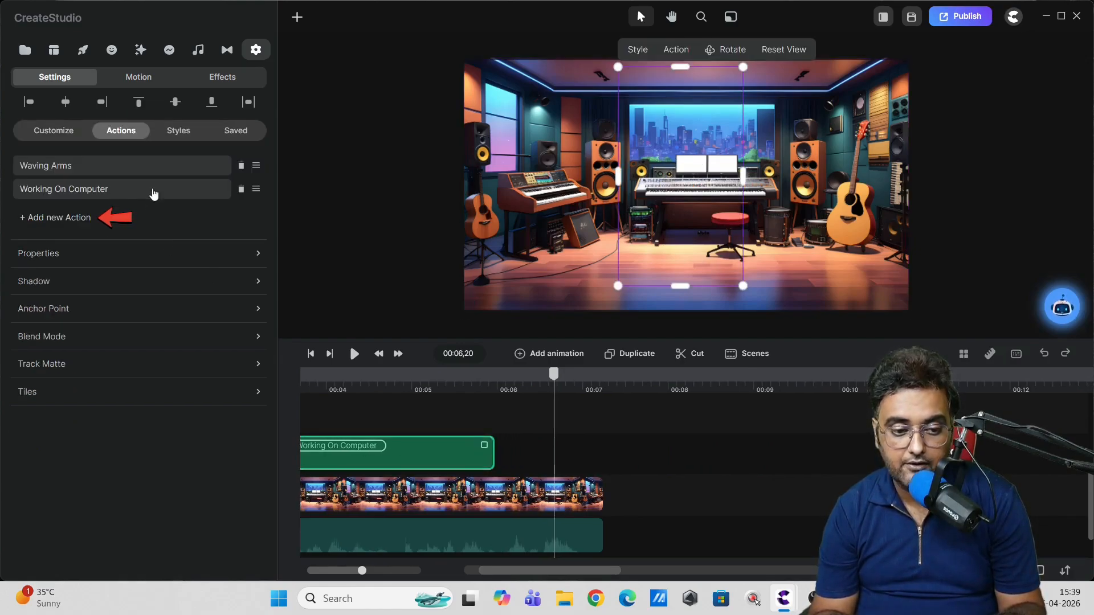
# Step: Add a Dancing action after Working On Computer, ending at about 7.5 seconds, and play the scene from the start
pyautogui.click(66, 218)
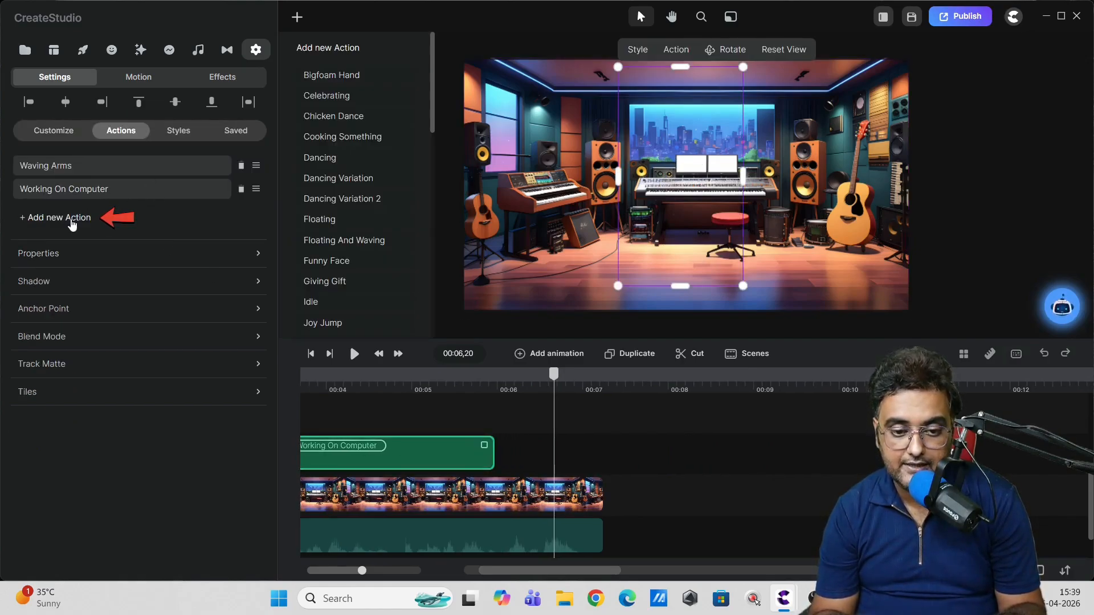
pyautogui.click(312, 157)
pyautogui.moveTo(774, 450); pyautogui.dragTo(604, 450)
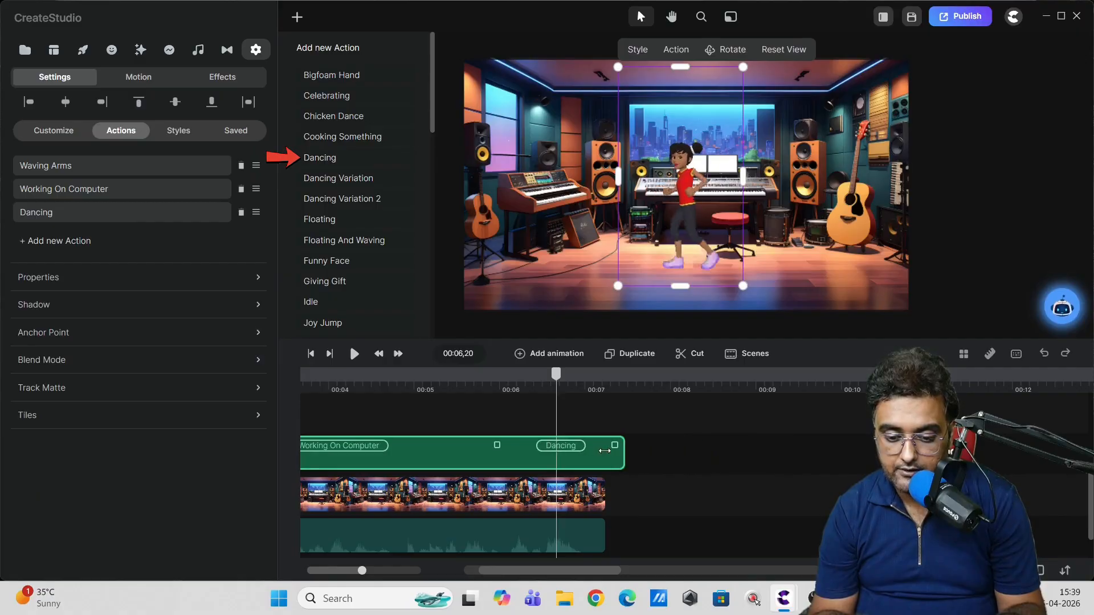
pyautogui.moveTo(556, 373); pyautogui.dragTo(267, 383)
pyautogui.click(354, 353)
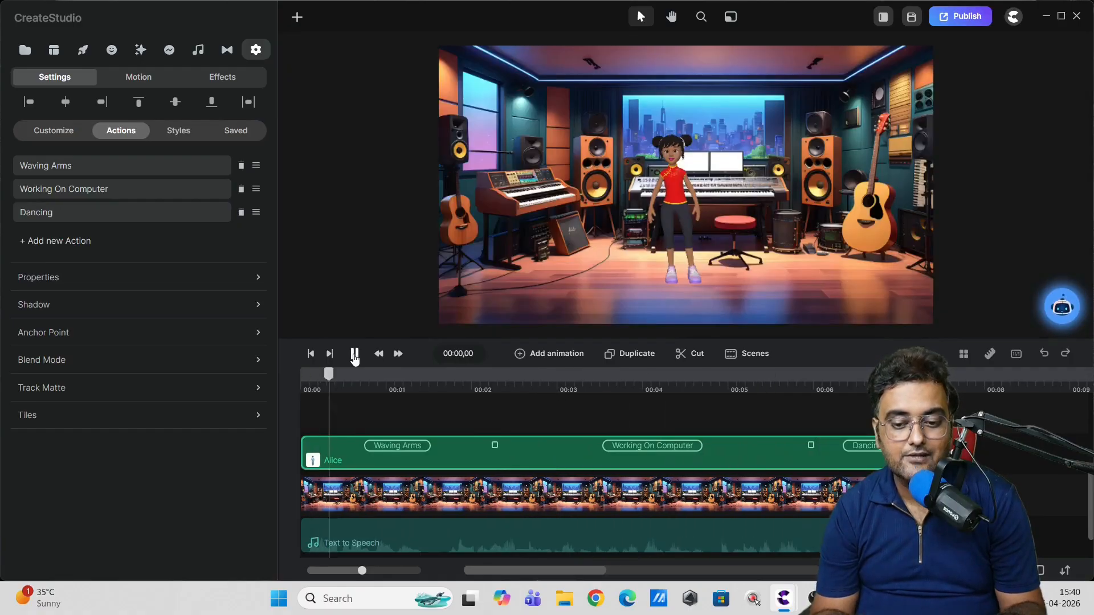
pyautogui.click(354, 353)
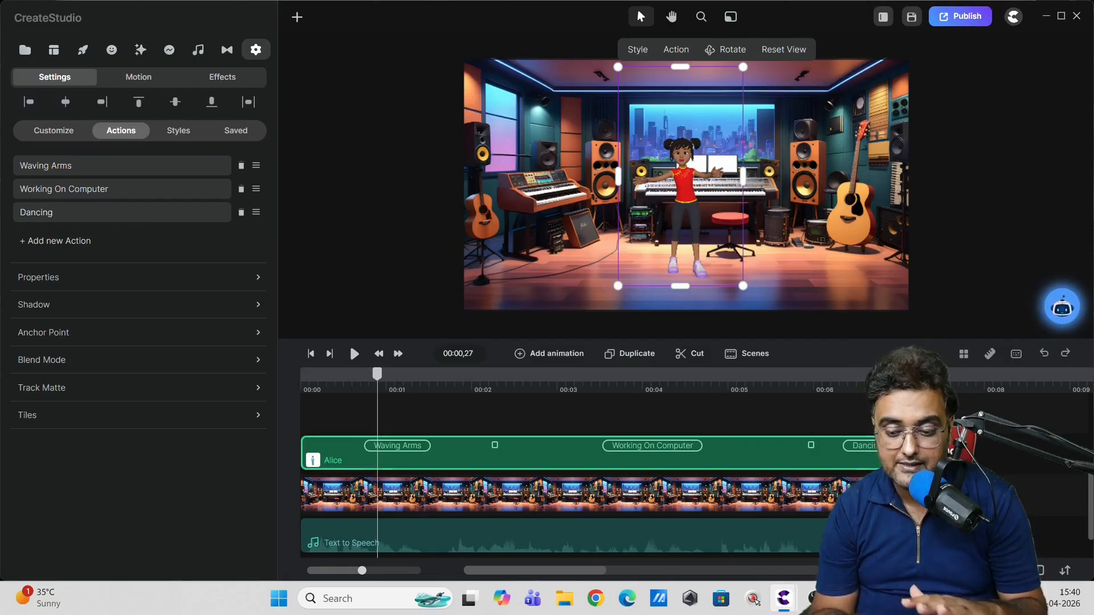
# Step: Extend the Dancing action to end at about 9 seconds and play the scene from the 6-second mark
pyautogui.moveTo(992, 458); pyautogui.dragTo(1065, 458)
pyautogui.click(813, 380)
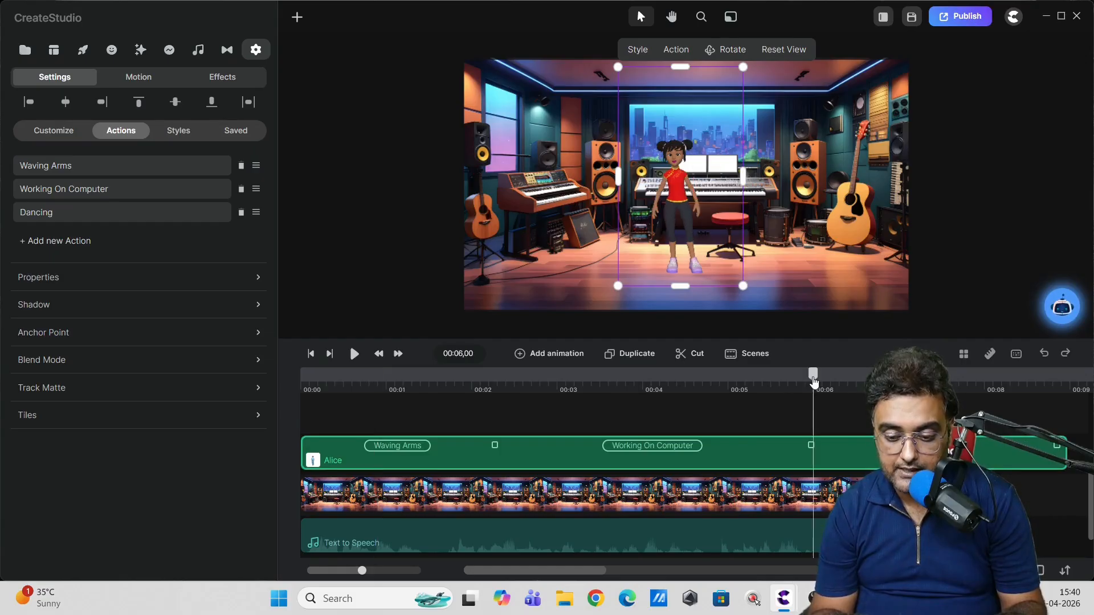
pyautogui.click(350, 355)
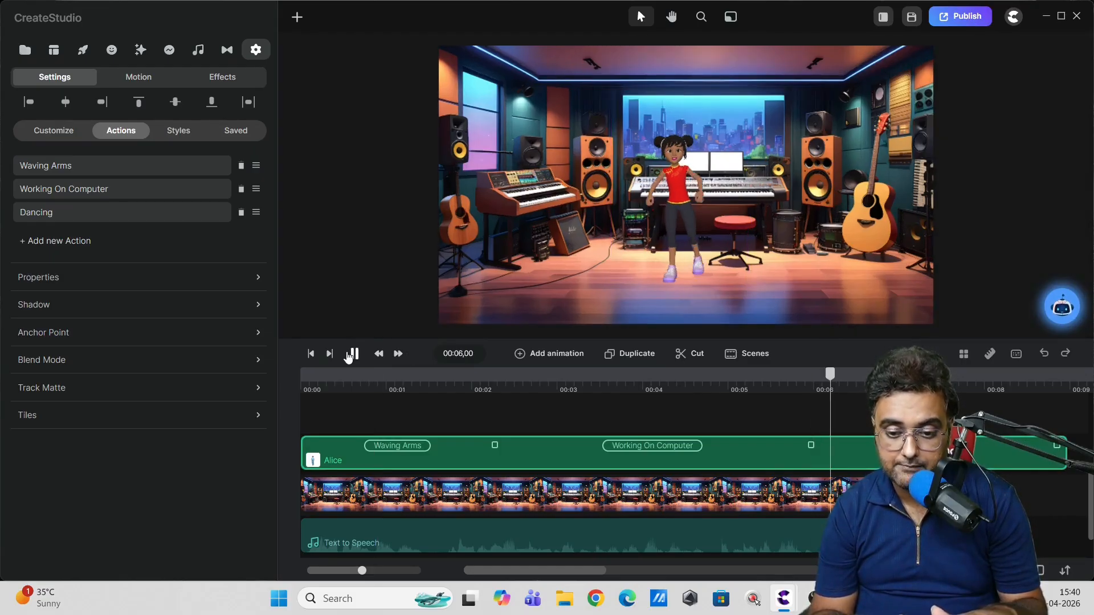
pyautogui.click(351, 355)
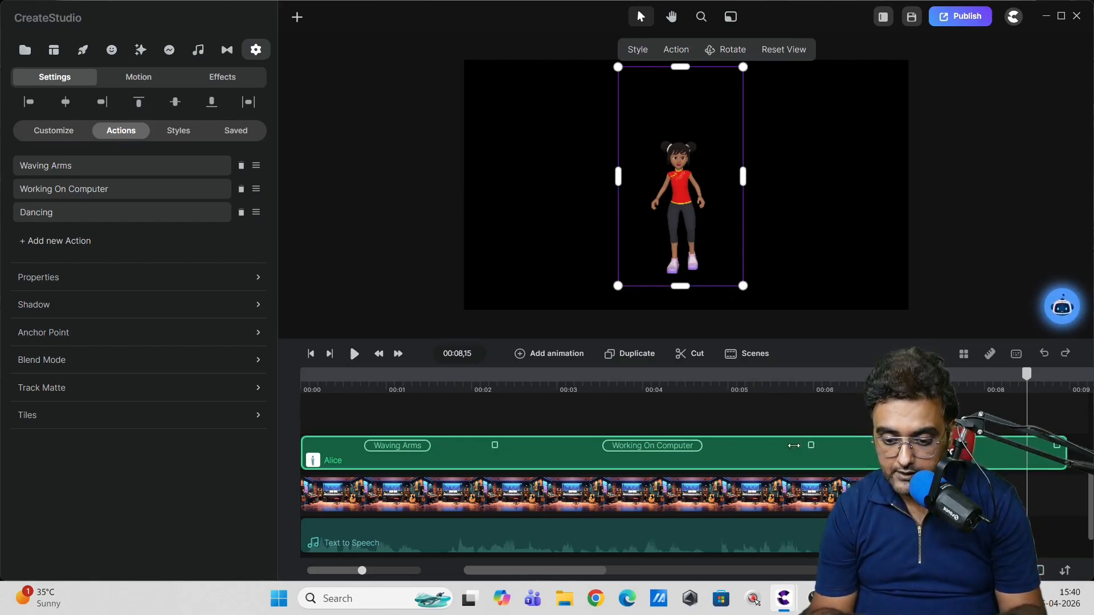
# Step: Shorten Working On Computer to end at about 5.6 seconds, match the background clip's end to the character clip, and replay the scene
pyautogui.moveTo(793, 445); pyautogui.dragTo(776, 452)
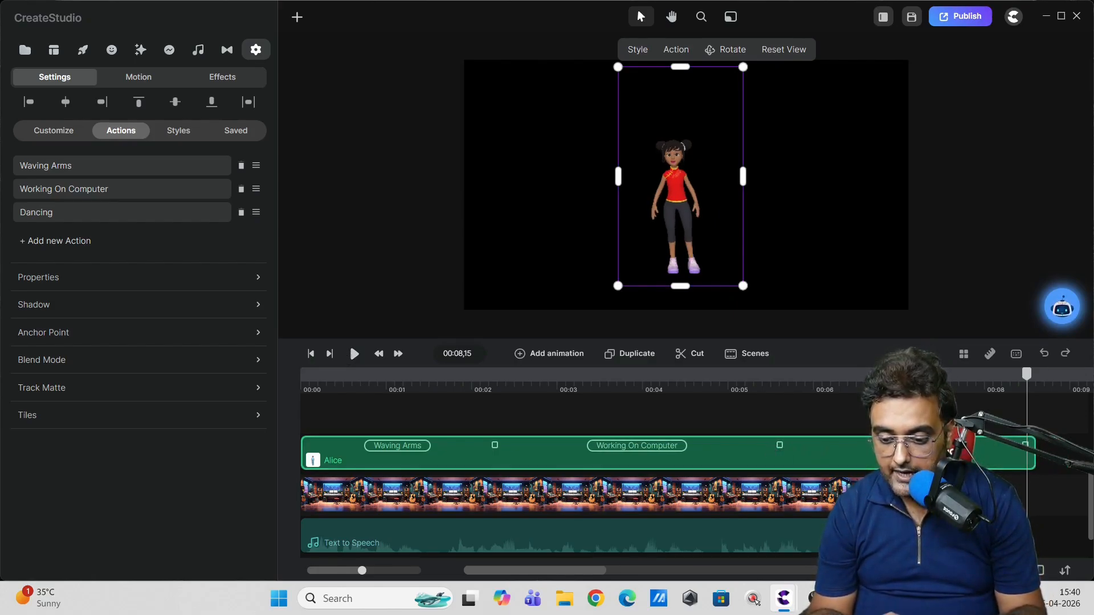
pyautogui.click(1032, 496)
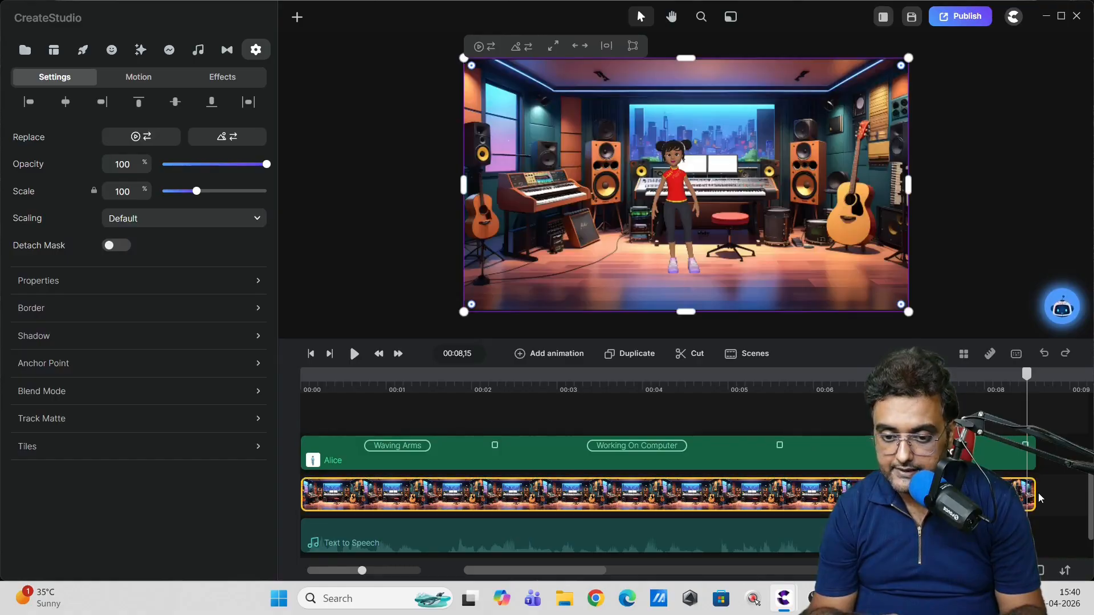
pyautogui.moveTo(639, 390); pyautogui.dragTo(299, 387)
pyautogui.click(354, 358)
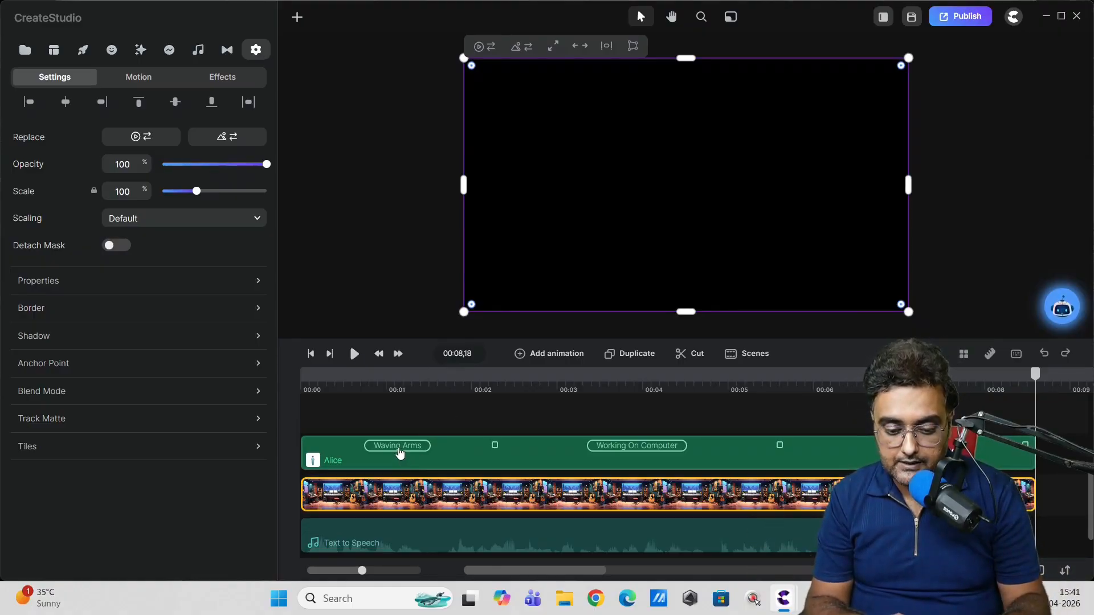
# Step: Change the character's Waving Arms action to Walking and play the scene from the start
pyautogui.click(398, 446)
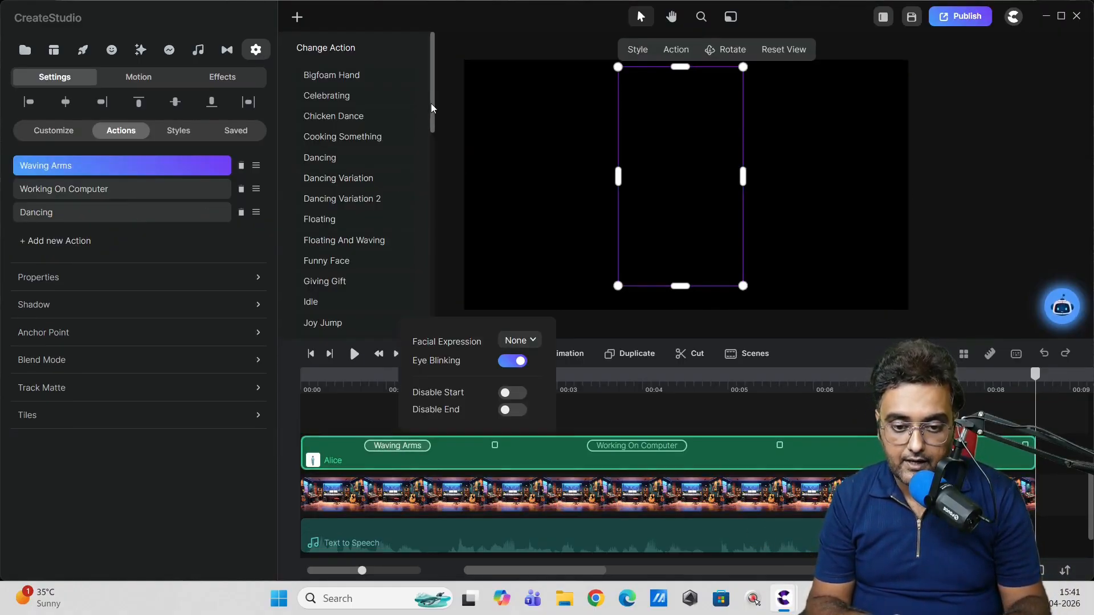
pyautogui.moveTo(432, 110); pyautogui.dragTo(431, 334)
pyautogui.click(342, 229)
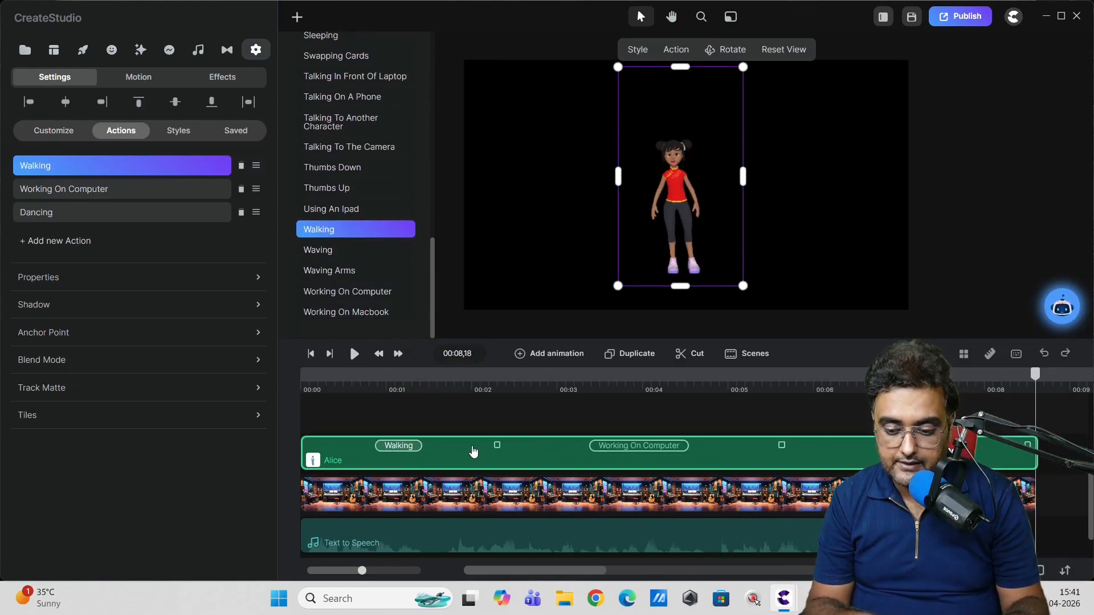
pyautogui.moveTo(333, 387); pyautogui.dragTo(275, 392)
pyautogui.click(354, 355)
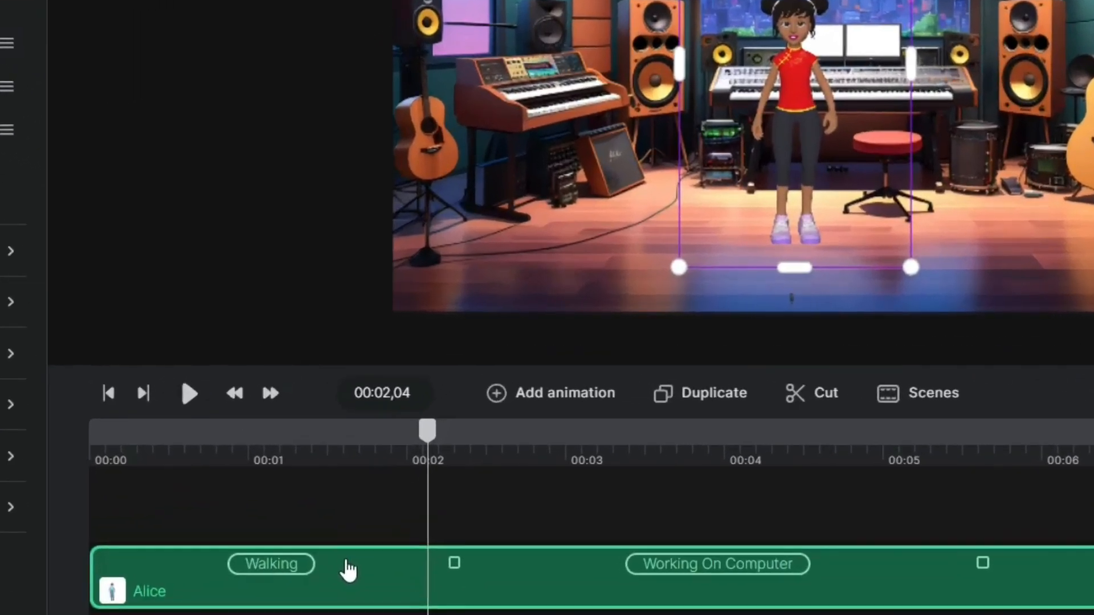
# Step: Add a Position animation to the character and place it at the clip's start, ending at about 0.9 seconds
pyautogui.rightClick(348, 569)
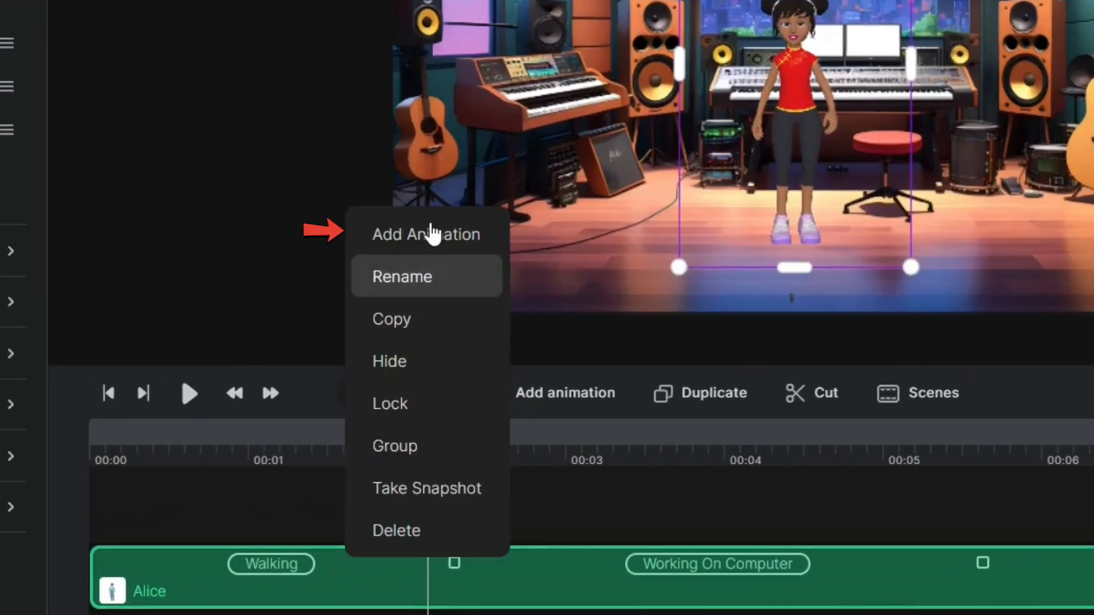
pyautogui.click(432, 235)
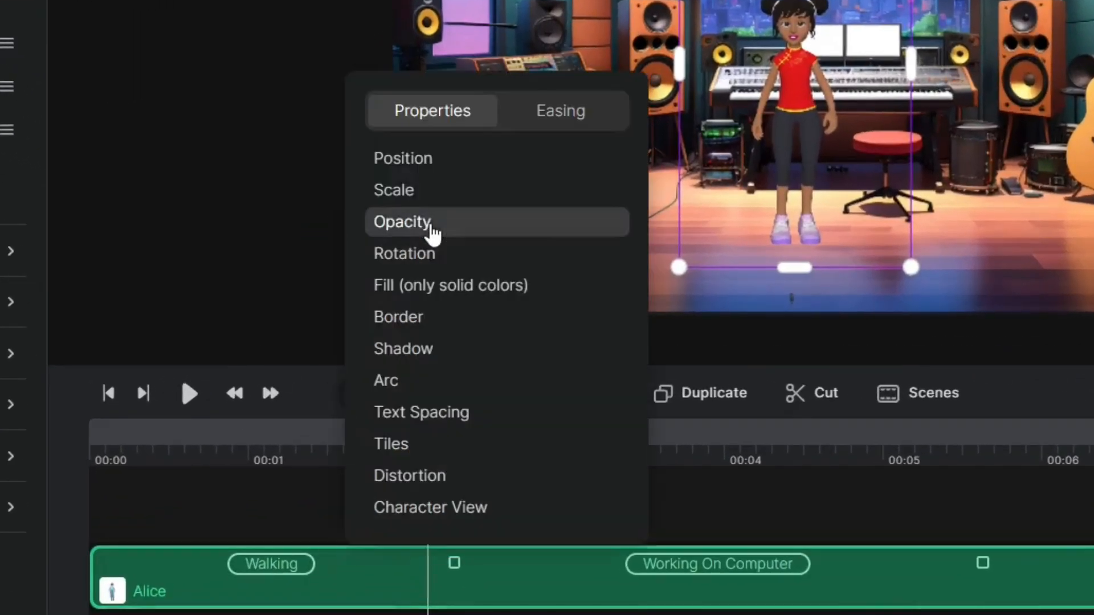
pyautogui.click(425, 166)
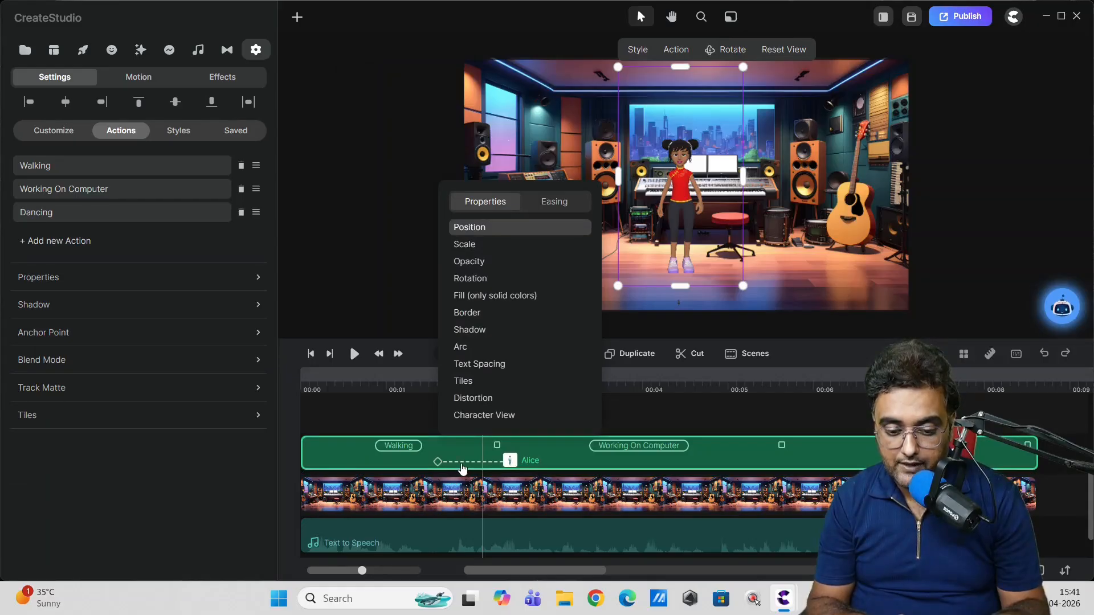
pyautogui.moveTo(340, 461); pyautogui.dragTo(329, 461)
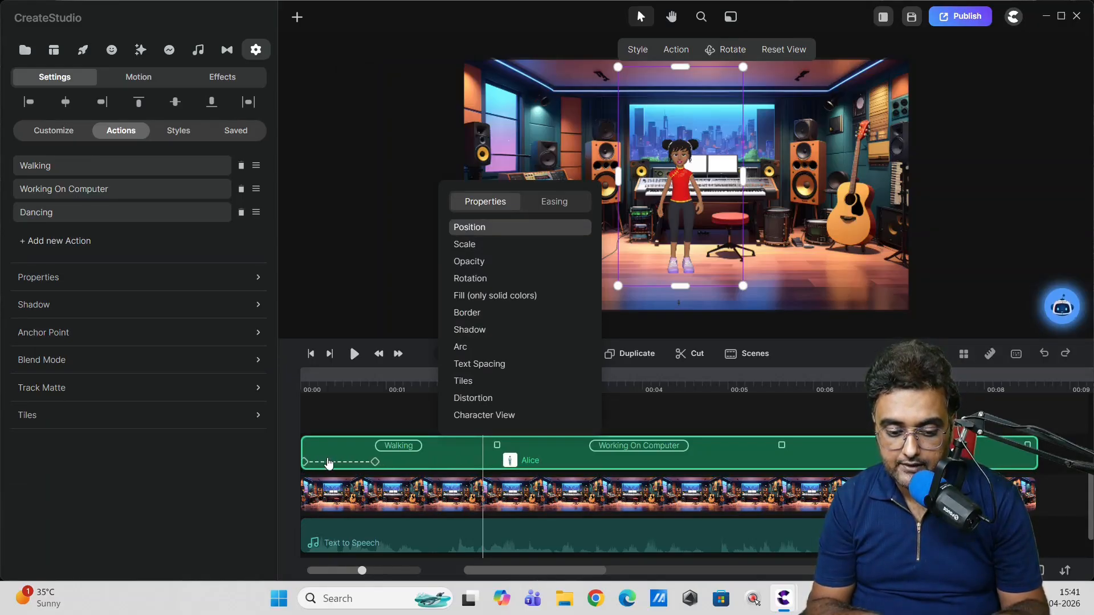
pyautogui.click(331, 461)
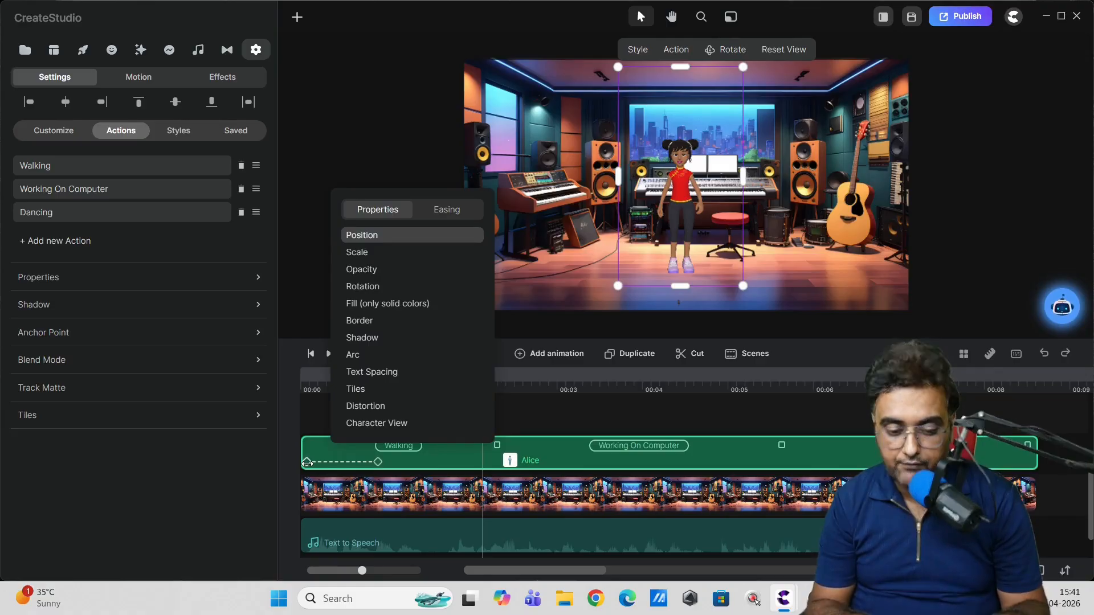
# Step: Move the character off the canvas's left side at the first Position keyframe and play the walk-in from the start
pyautogui.click(701, 196)
pyautogui.moveTo(702, 196); pyautogui.dragTo(405, 213)
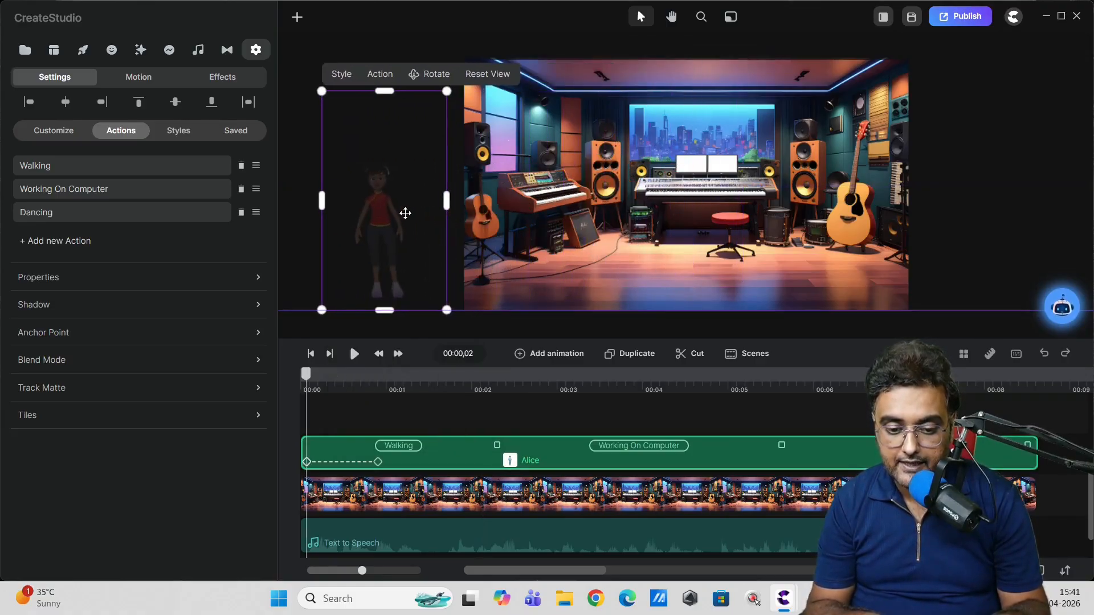
pyautogui.click(378, 378)
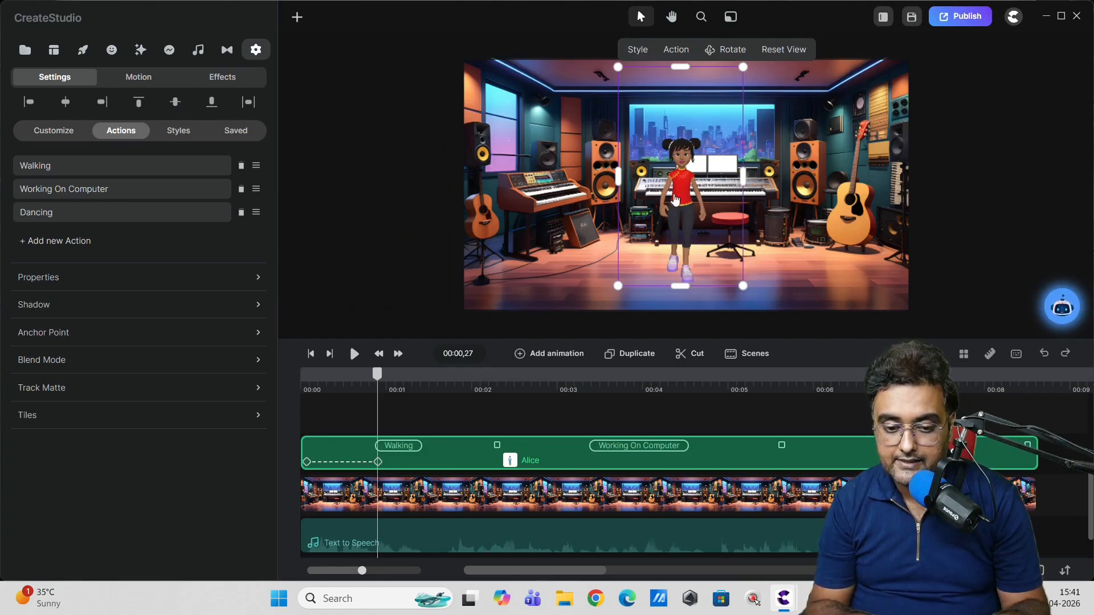
pyautogui.moveTo(377, 378); pyautogui.dragTo(276, 374)
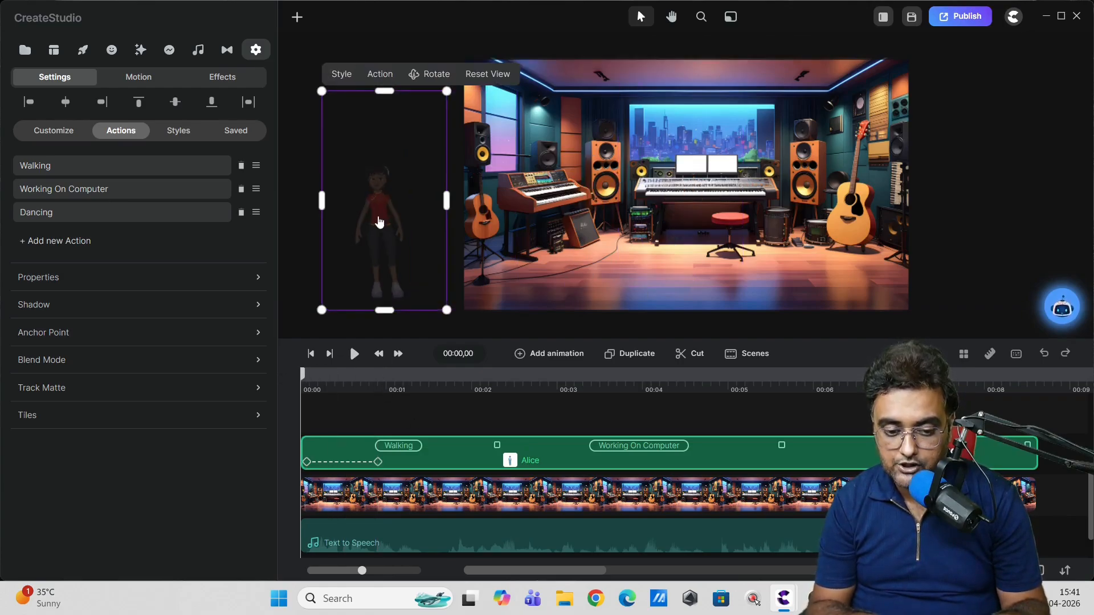
pyautogui.click(354, 354)
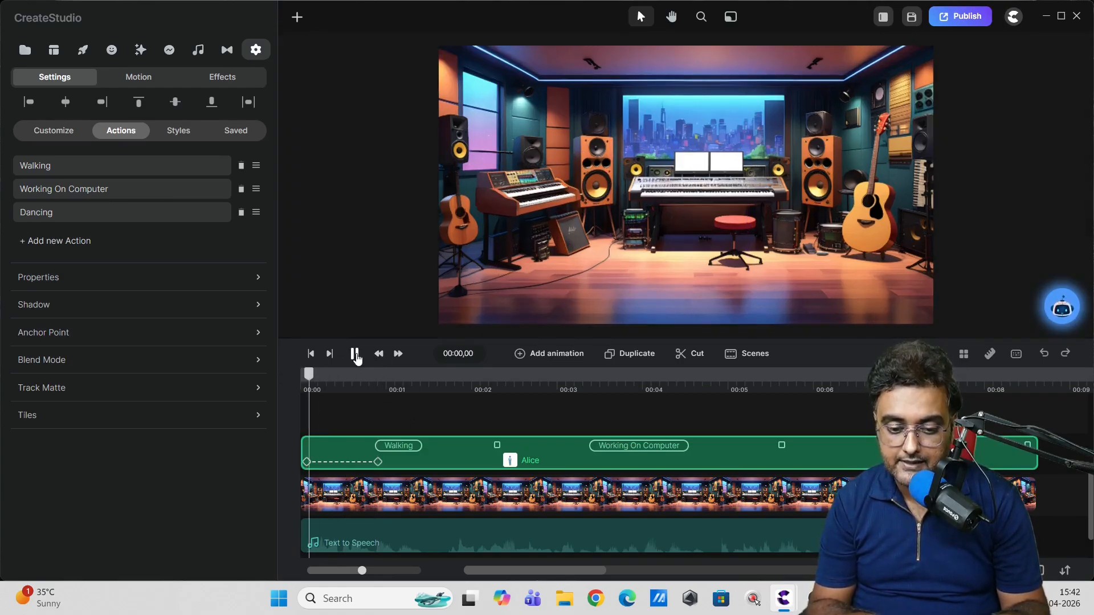
pyautogui.click(354, 354)
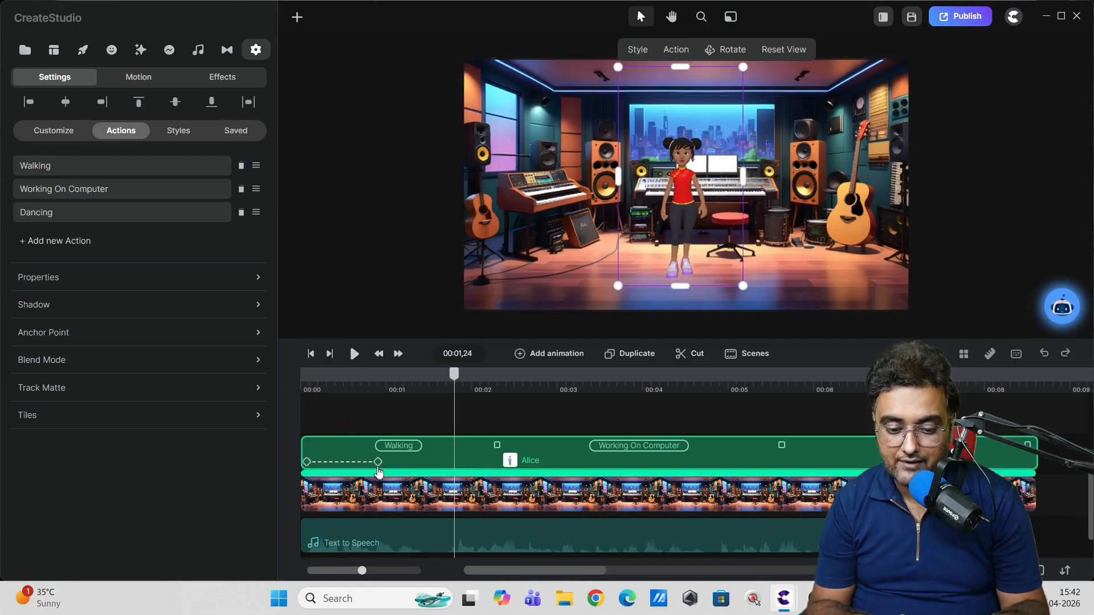
# Step: Lengthen the Position animation so its second keyframe falls at about 1.9 seconds, and replay the walk-in from the start
pyautogui.moveTo(378, 461); pyautogui.dragTo(463, 463)
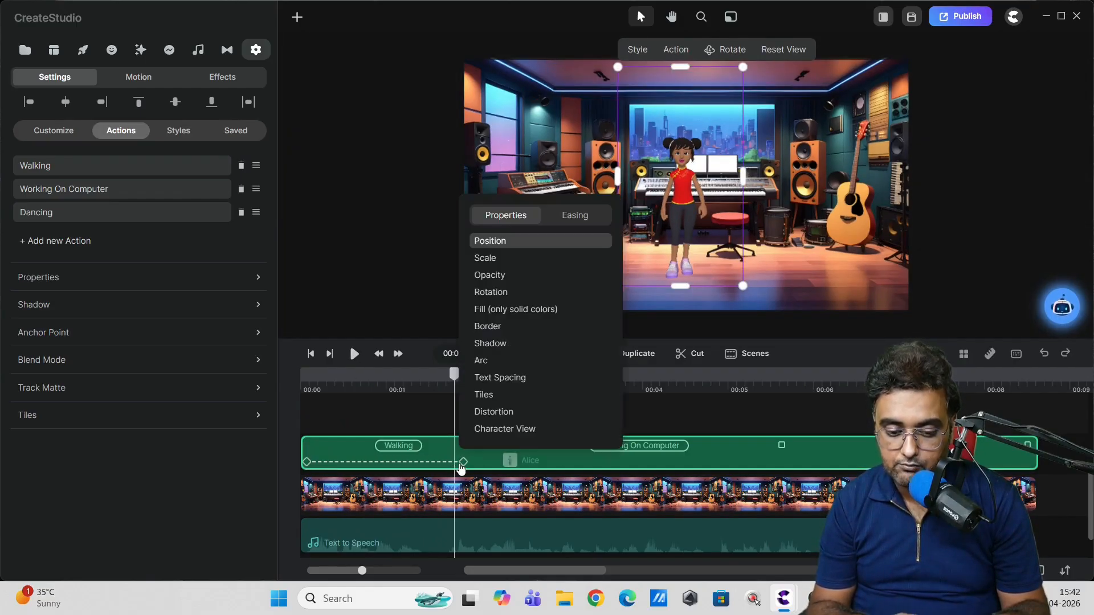
pyautogui.click(315, 386)
pyautogui.moveTo(315, 386); pyautogui.dragTo(280, 384)
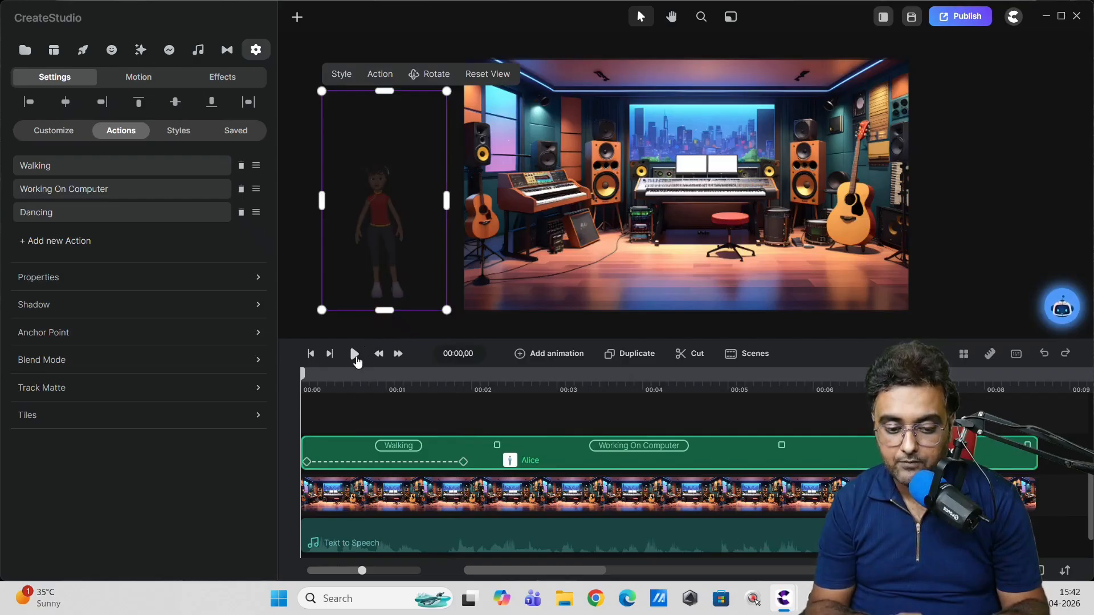
pyautogui.click(354, 355)
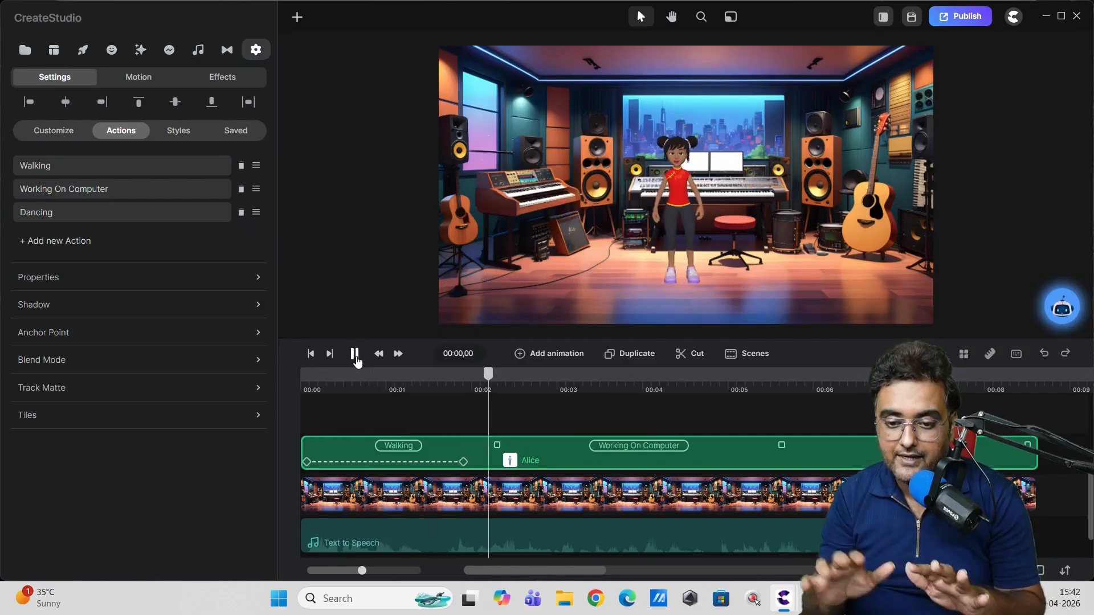
pyautogui.click(355, 355)
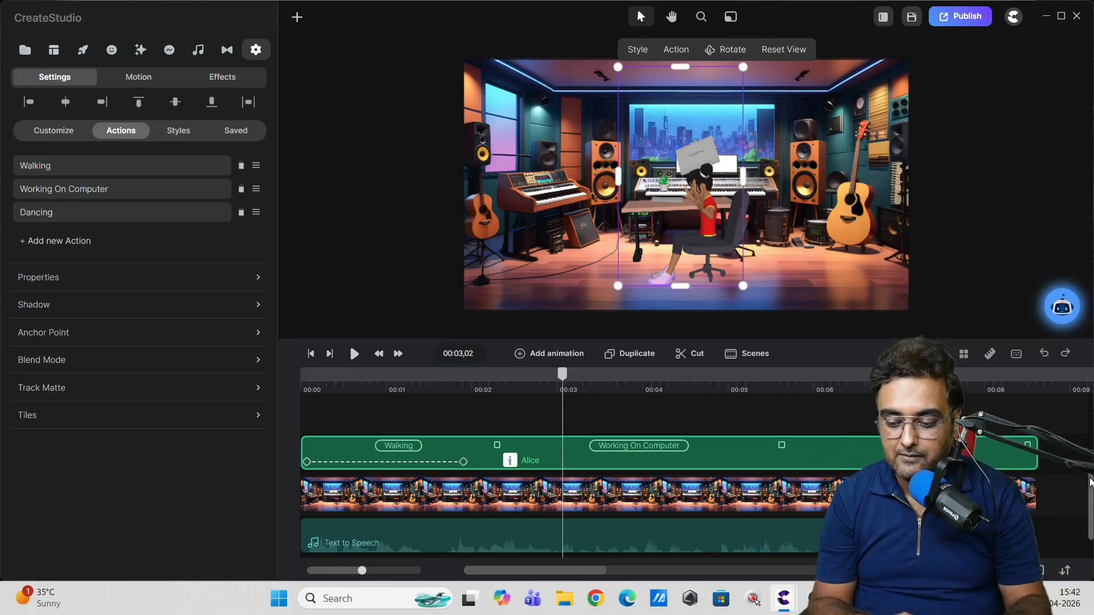
# Step: Lip-sync the Text to Speech audio with the character and play the scene from the start
pyautogui.scroll(-3, 1089, 482)
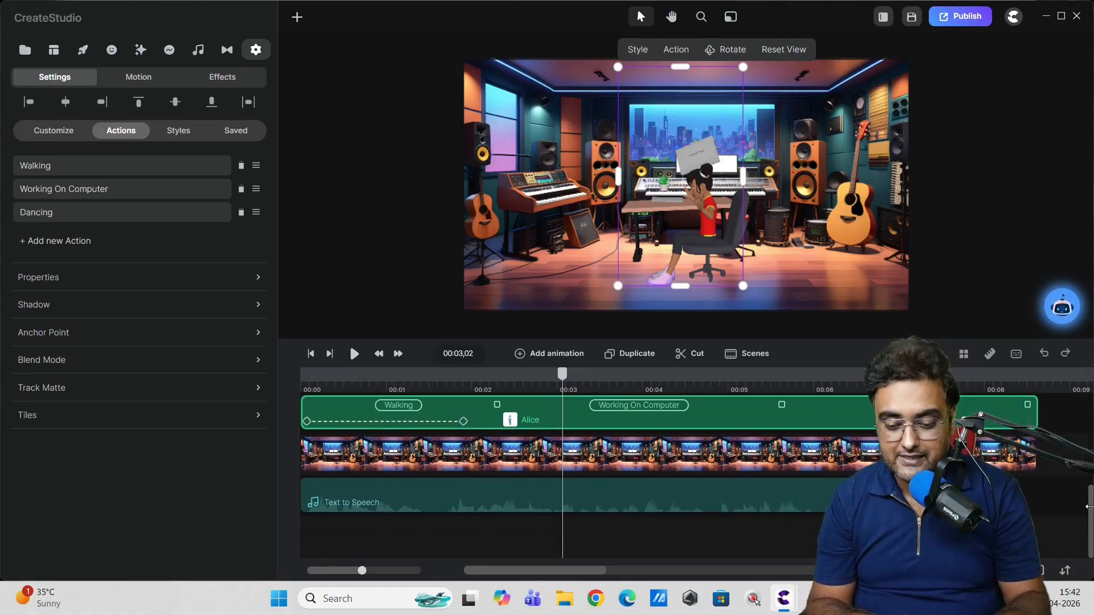
pyautogui.click(407, 491)
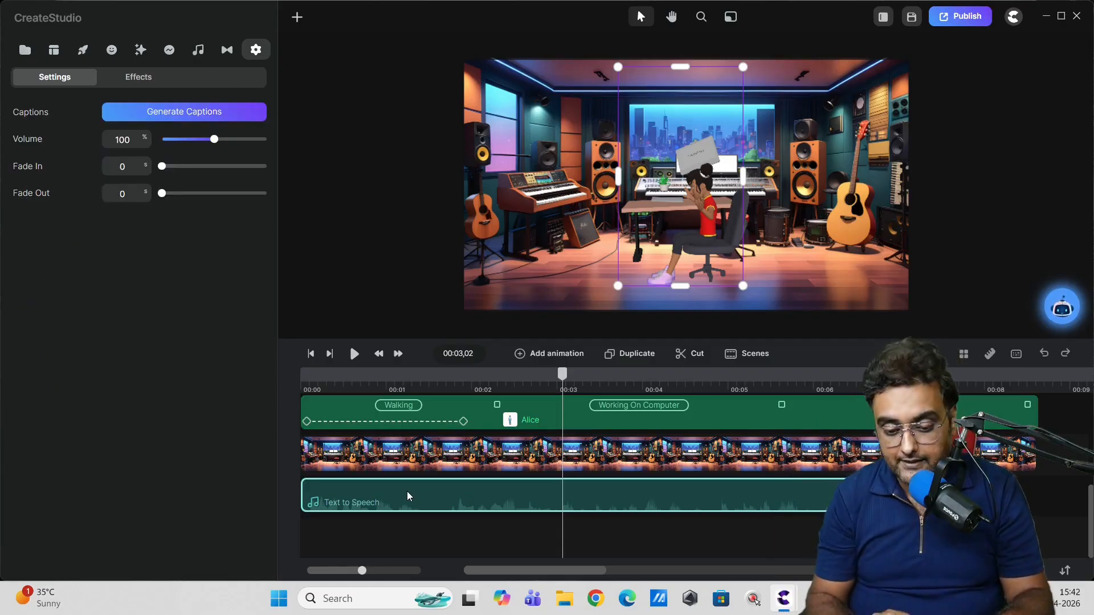
pyautogui.rightClick(407, 494)
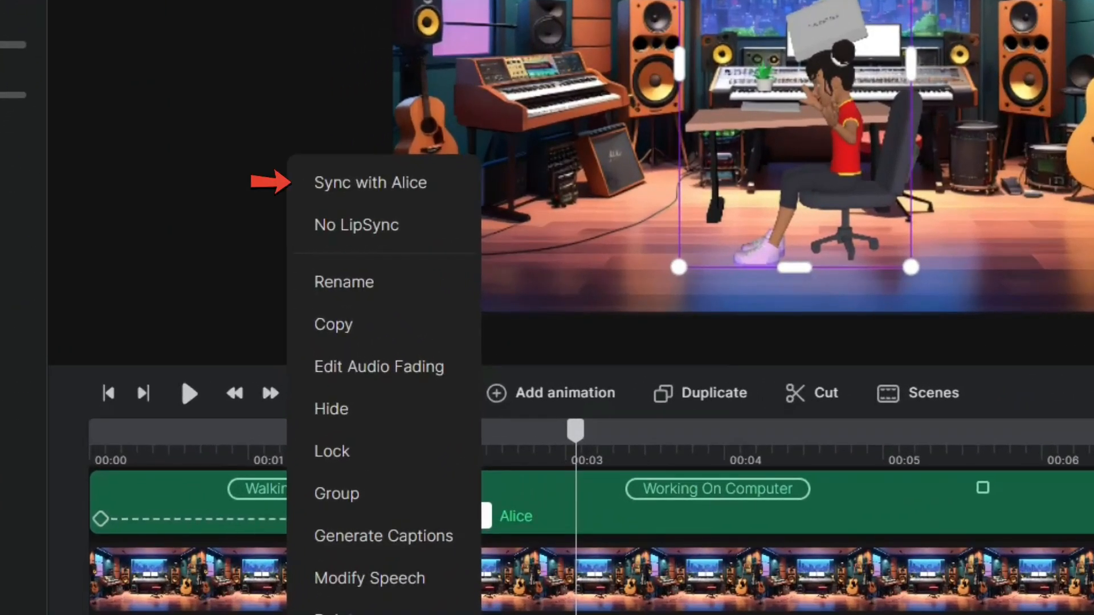
pyautogui.click(369, 188)
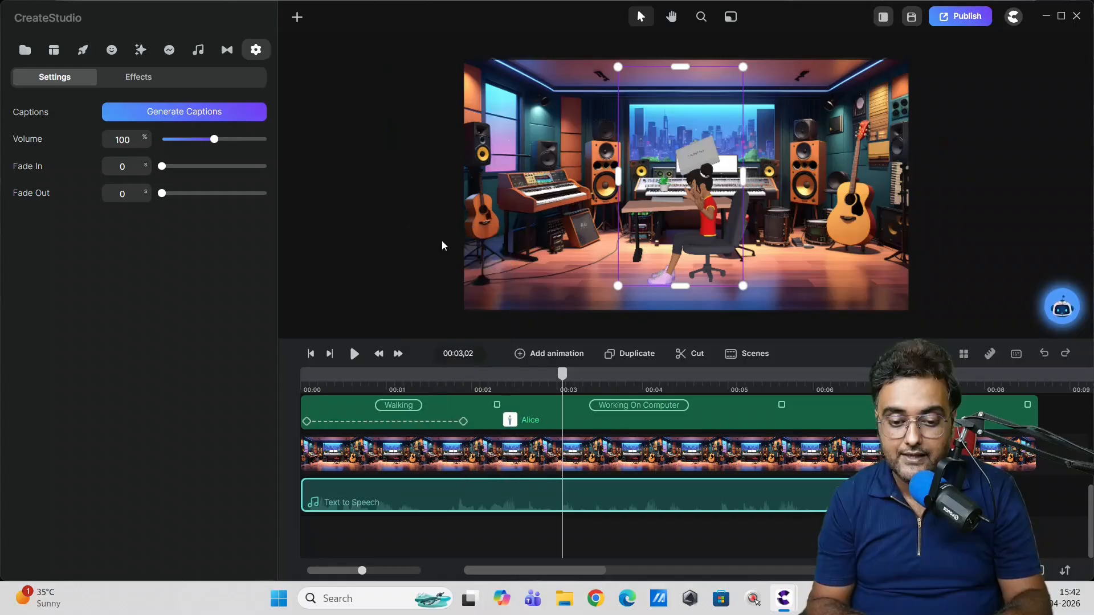
pyautogui.moveTo(340, 378); pyautogui.dragTo(278, 383)
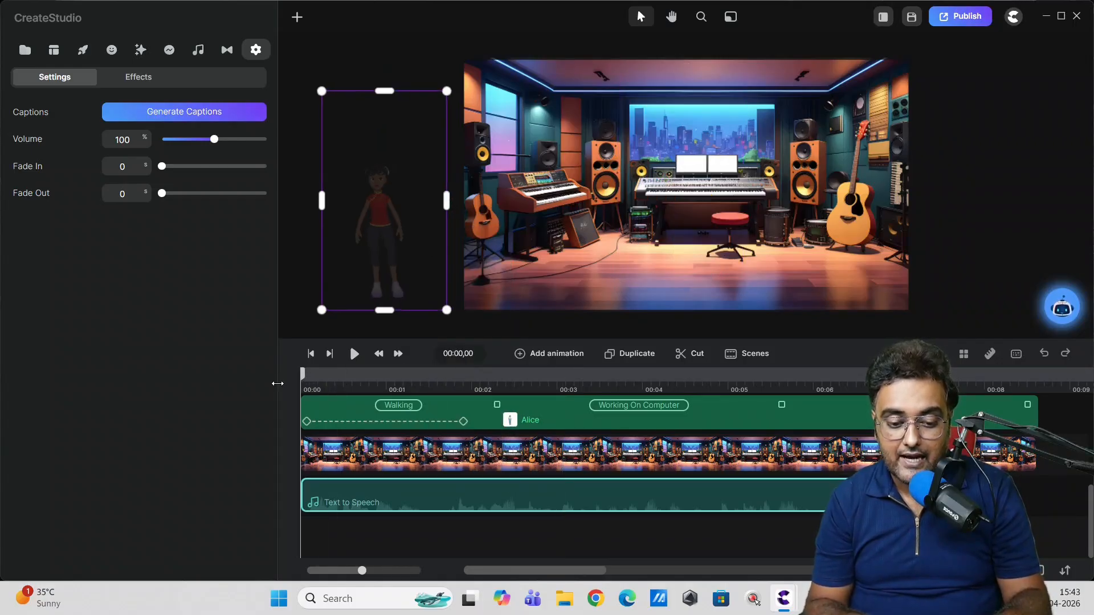
pyautogui.click(354, 353)
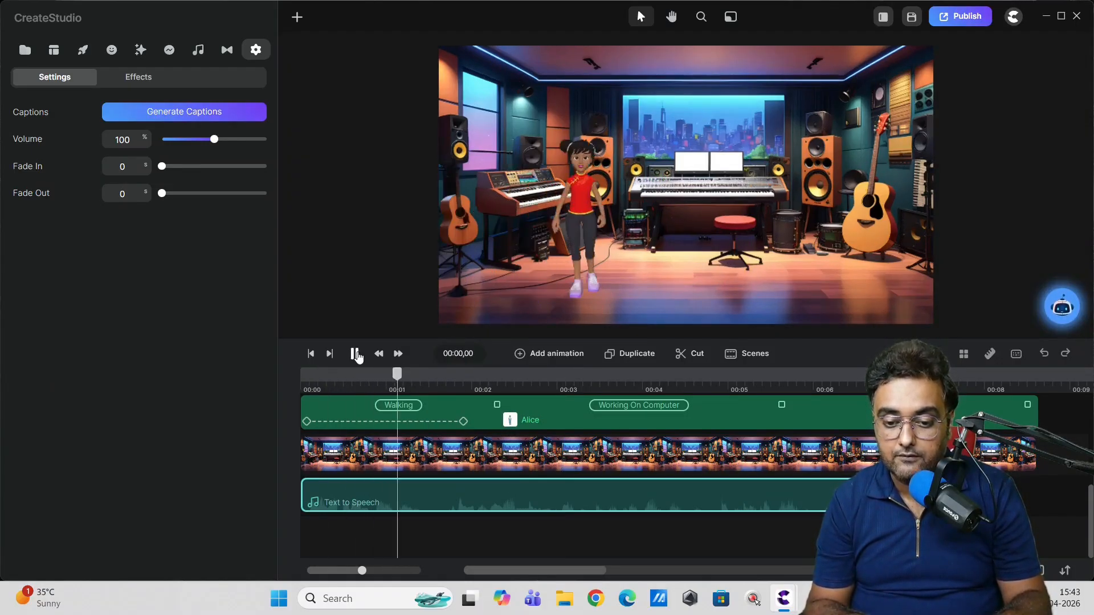
# Step: Stop the playback and generate captions from the Text to Speech audio, with English as the media language
pyautogui.click(356, 354)
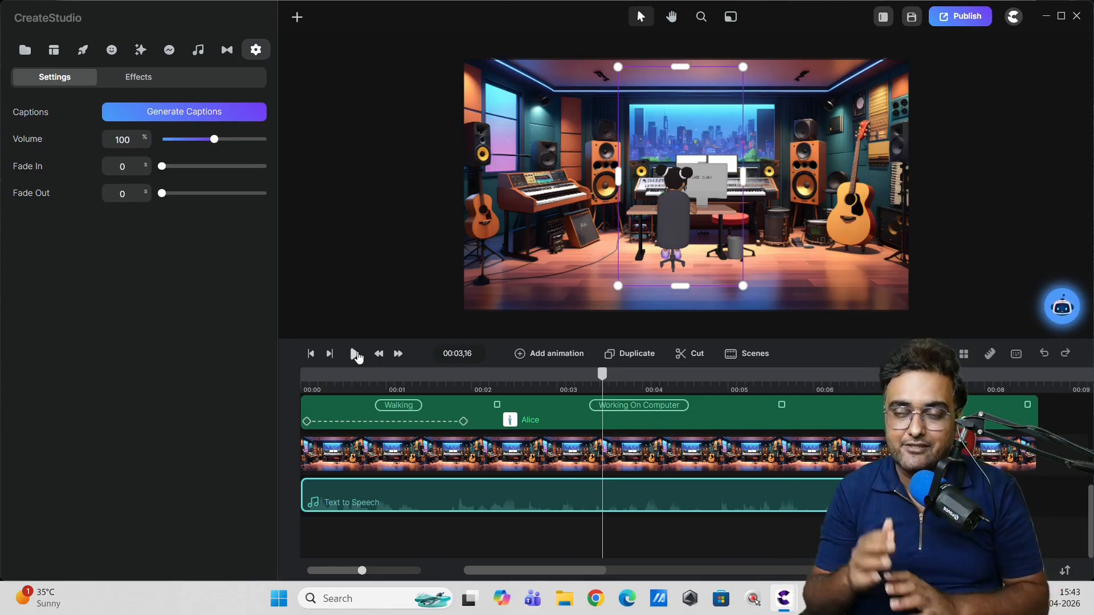
pyautogui.rightClick(453, 494)
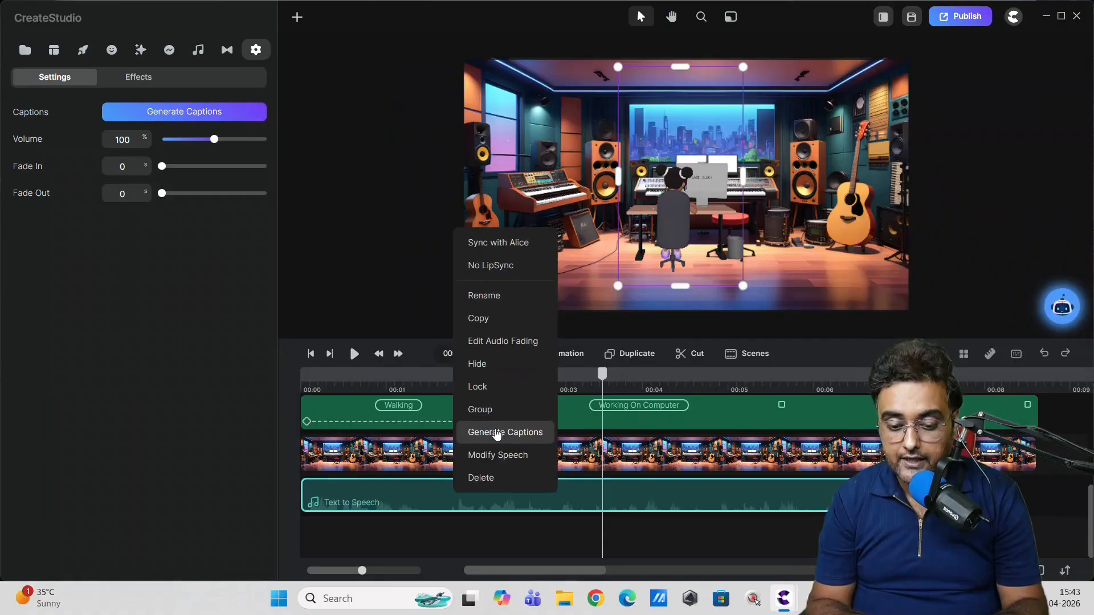
pyautogui.click(452, 540)
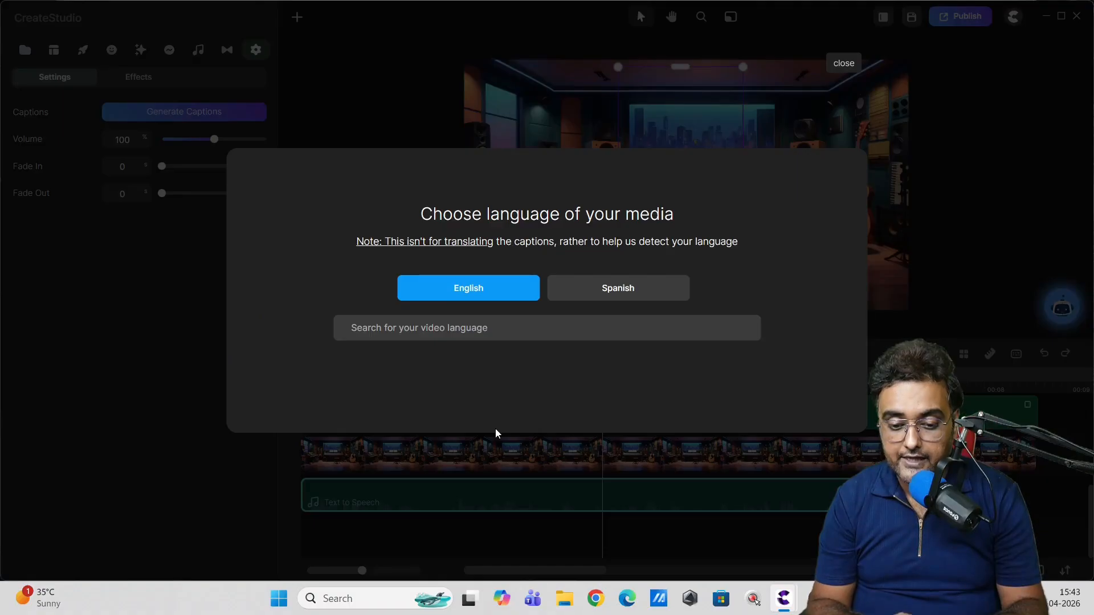
pyautogui.click(480, 287)
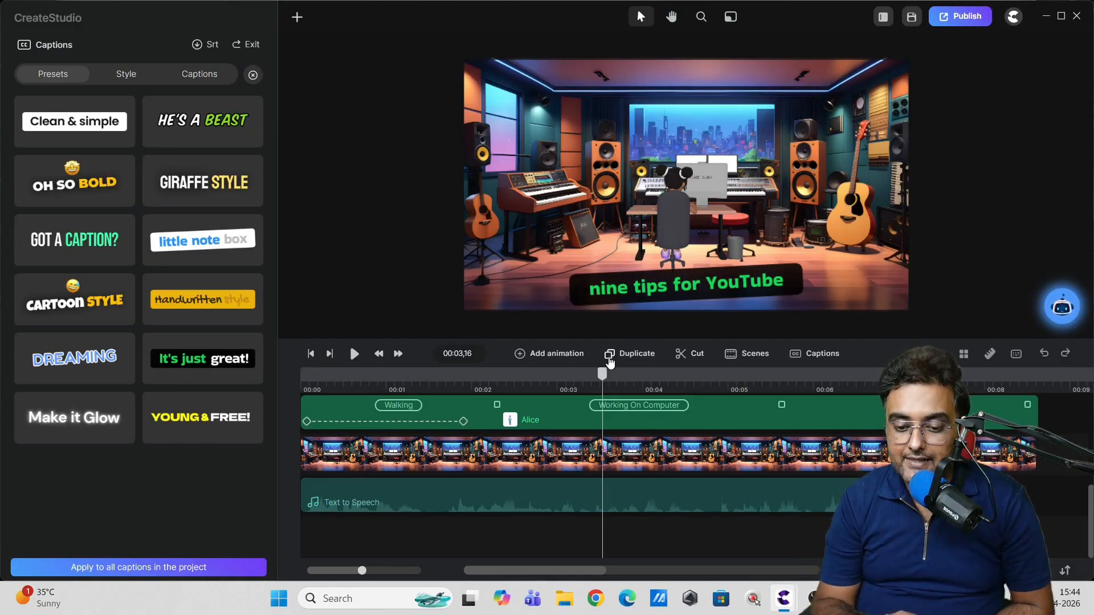
# Step: Play the scene from the start to review the captions, and stop just after the Working On Computer action
pyautogui.moveTo(595, 376); pyautogui.dragTo(239, 364)
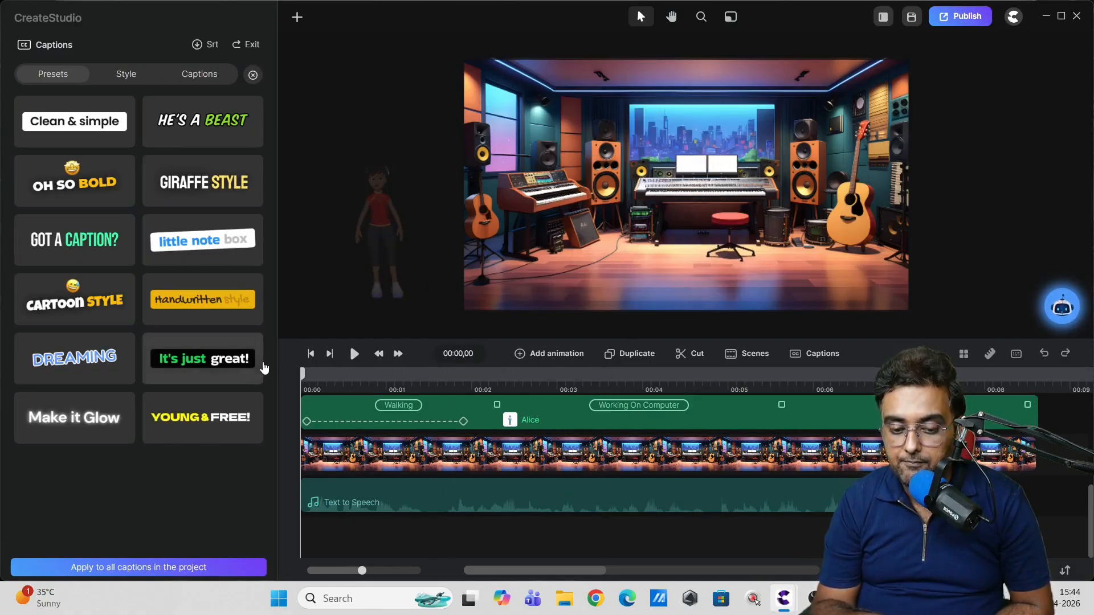
pyautogui.click(355, 355)
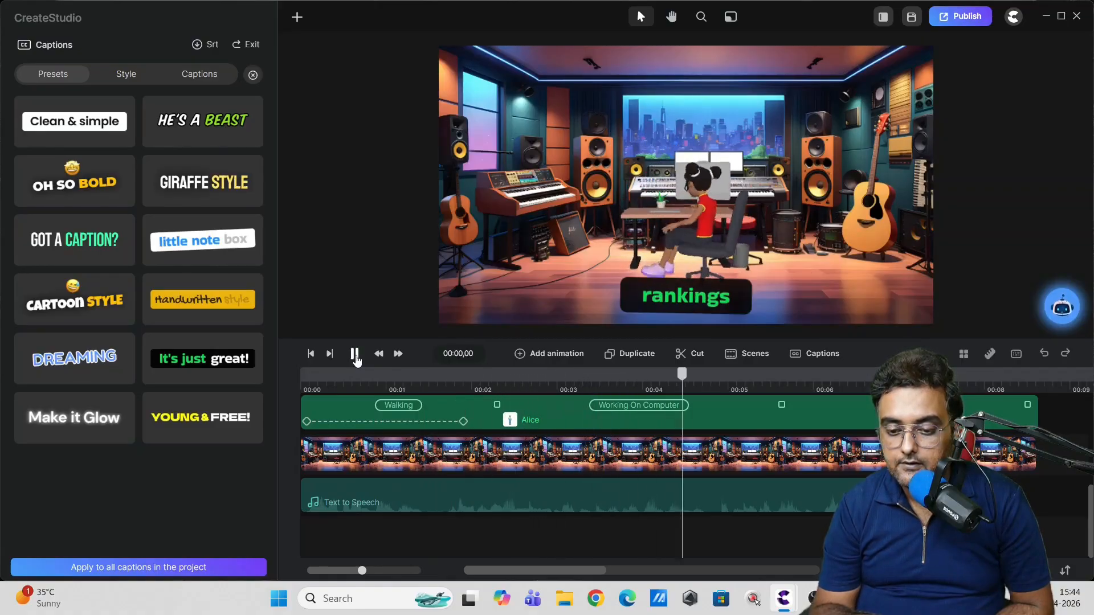
pyautogui.click(354, 355)
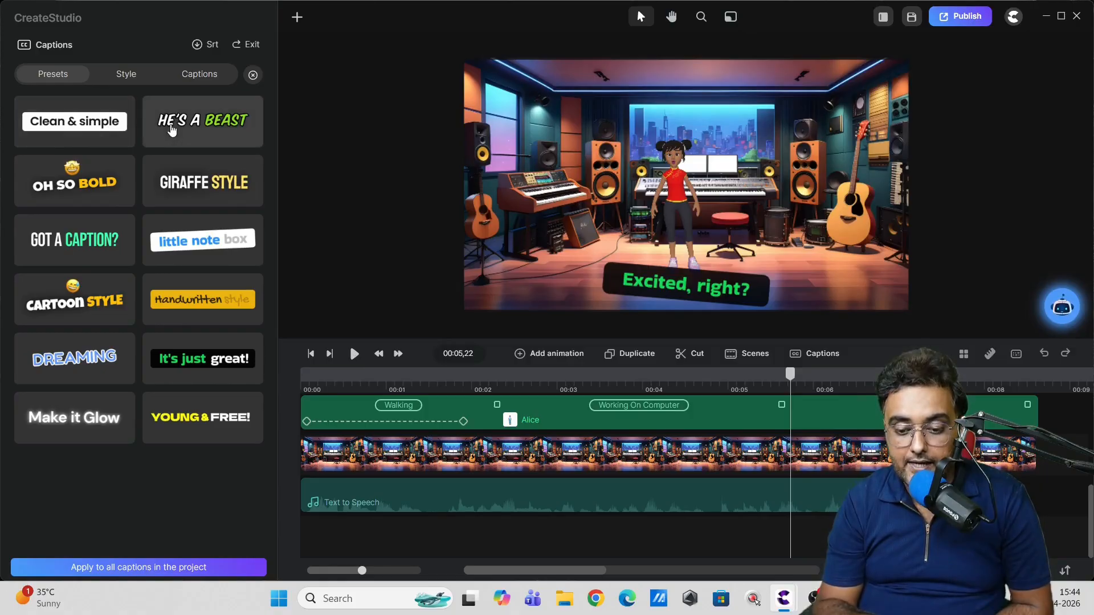
# Step: Try the He's a Beast, Giraffe Style and Little Note Box caption presets, and settle on the Handwritten Style preset
pyautogui.click(172, 131)
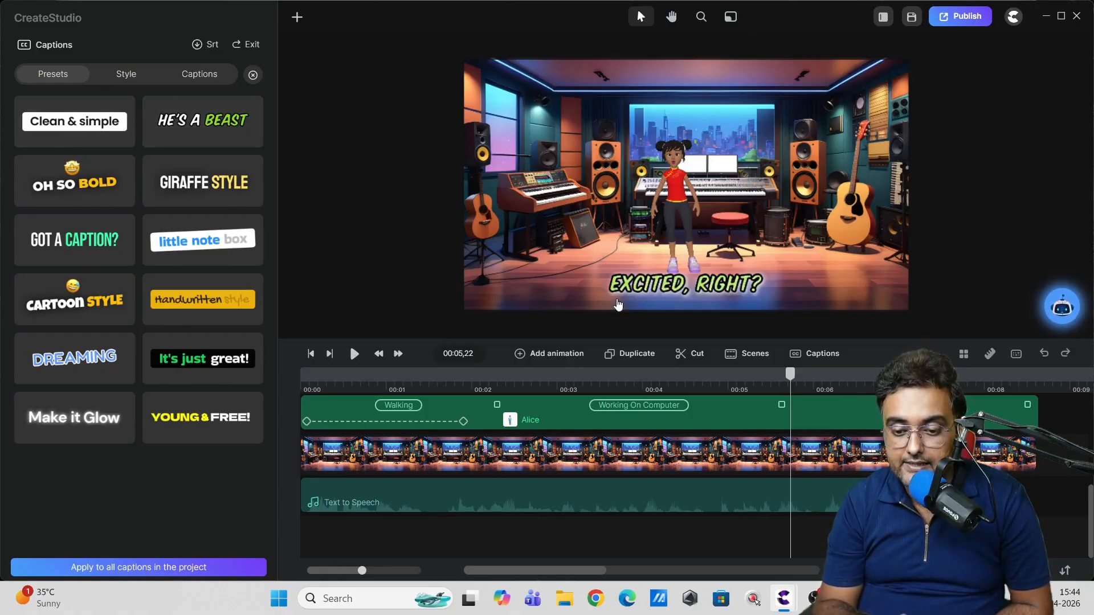
pyautogui.click(214, 184)
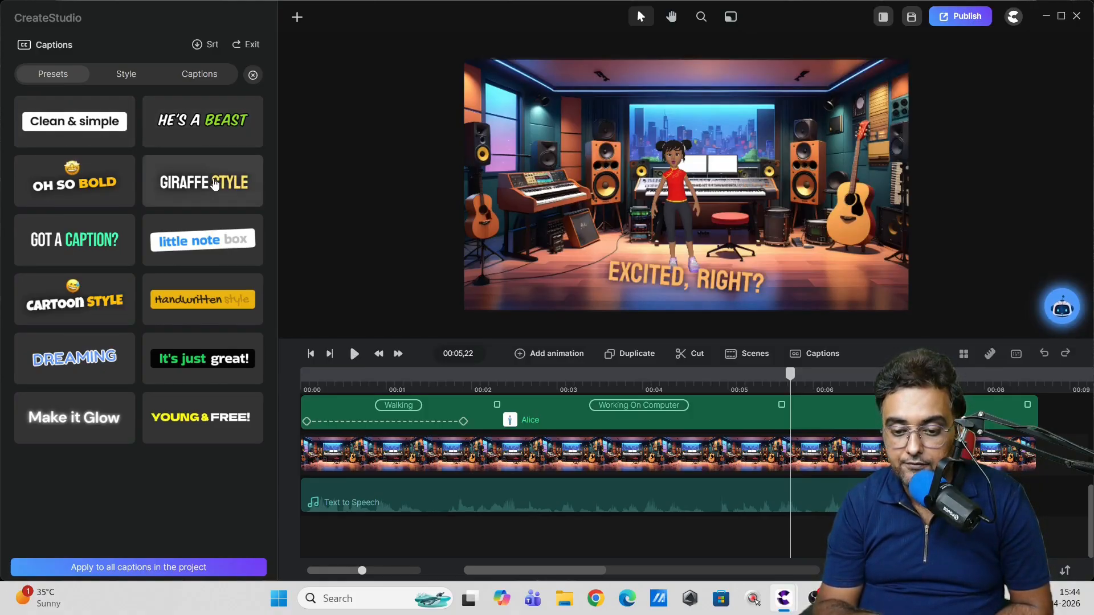
pyautogui.click(192, 245)
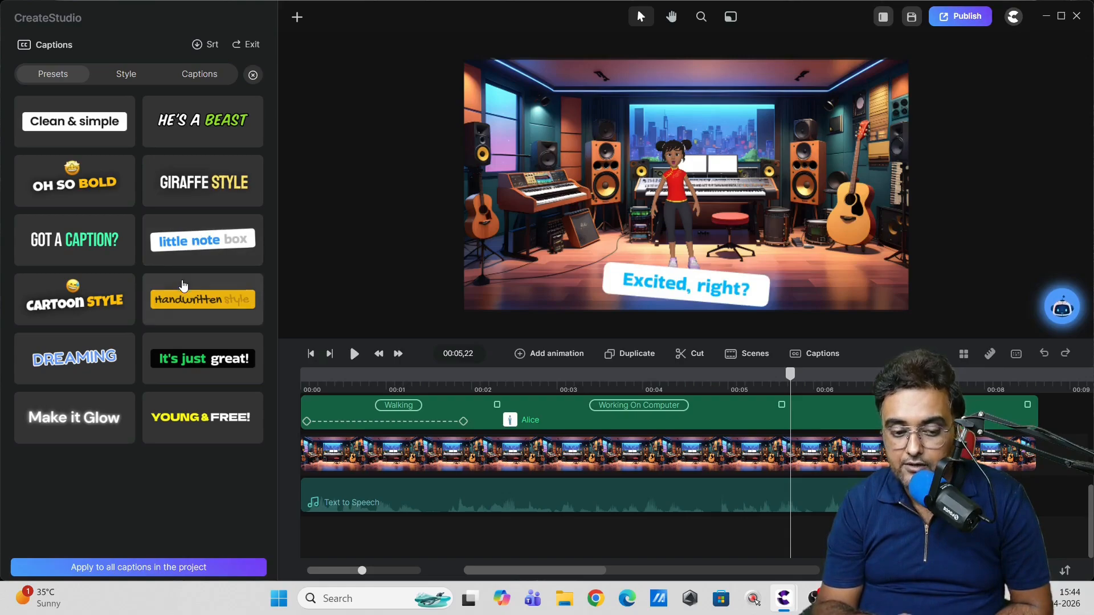
pyautogui.click(180, 300)
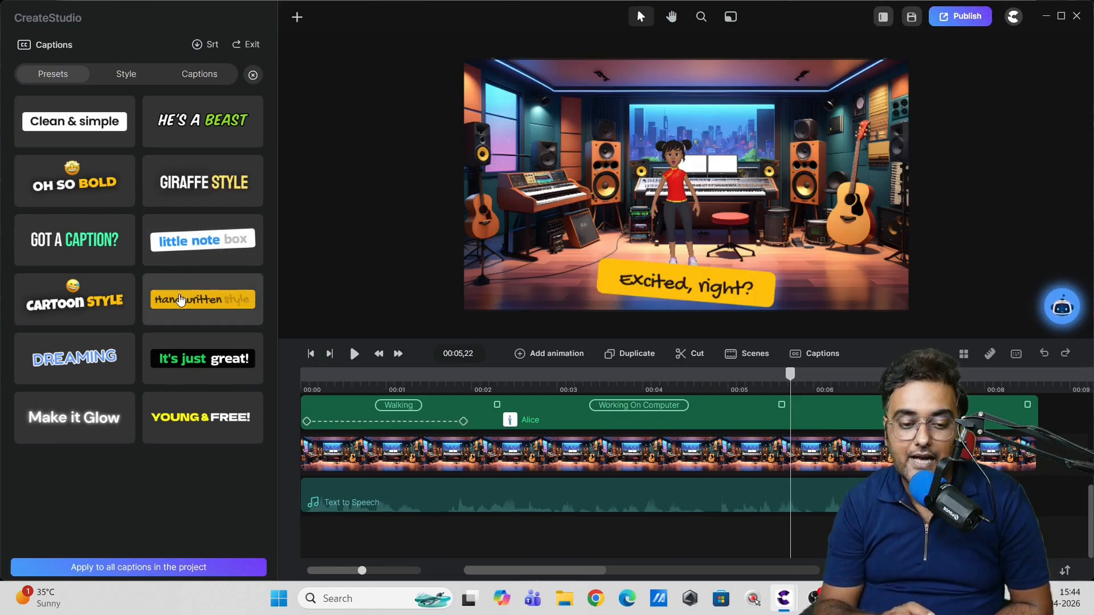
# Step: Open the list of timed caption texts and examine the first two editable caption lines
pyautogui.click(207, 80)
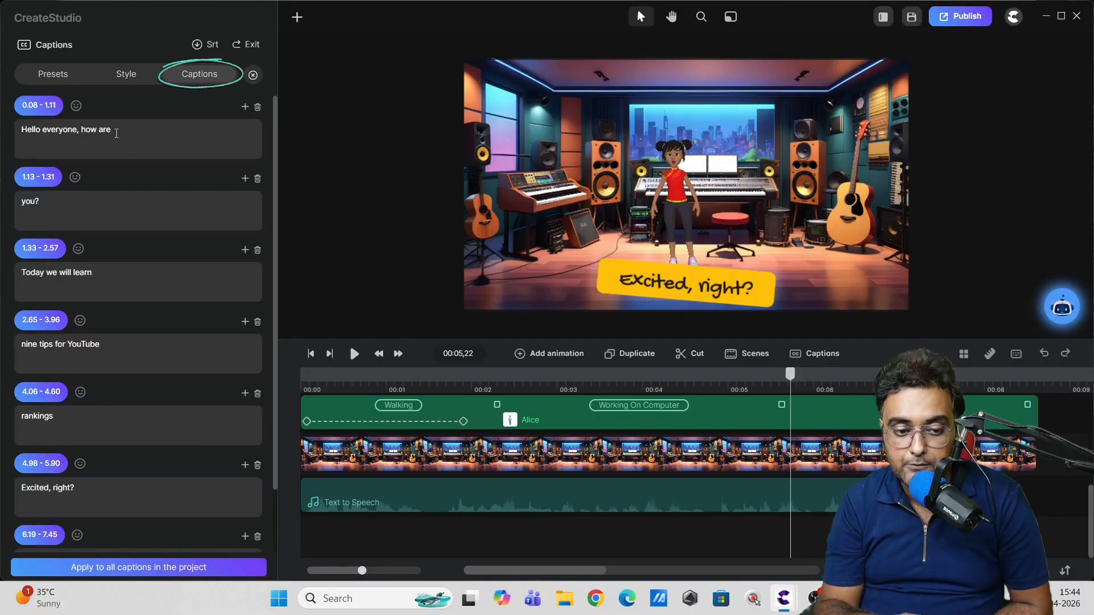
pyautogui.moveTo(116, 133); pyautogui.dragTo(20, 130)
pyautogui.click(76, 209)
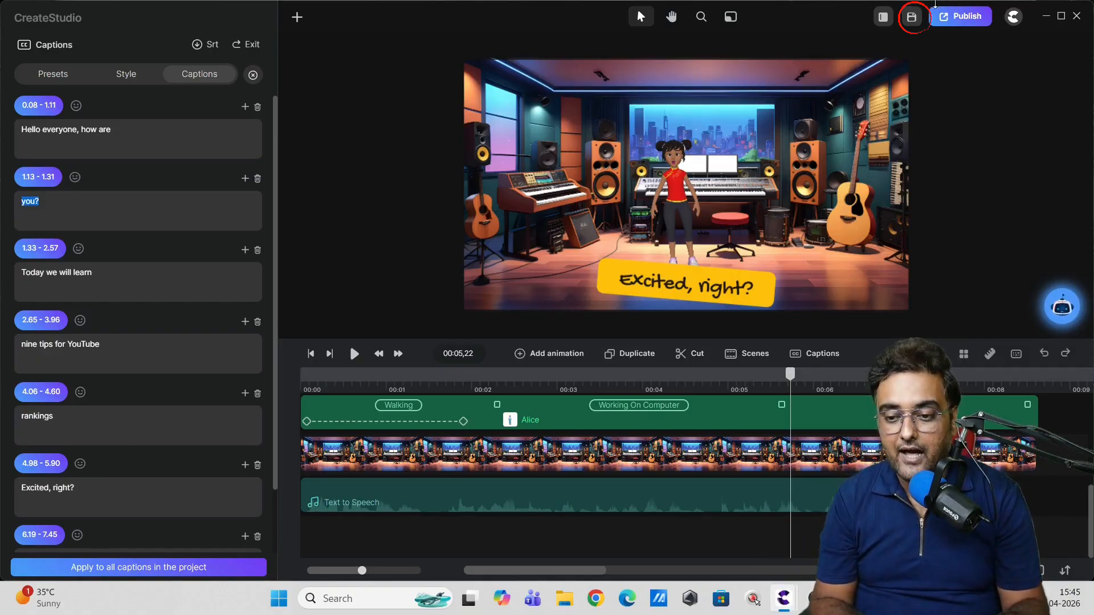
# Step: Save the project and review the MP4 publishing settings, including the output file selection and the quality options
pyautogui.click(907, 21)
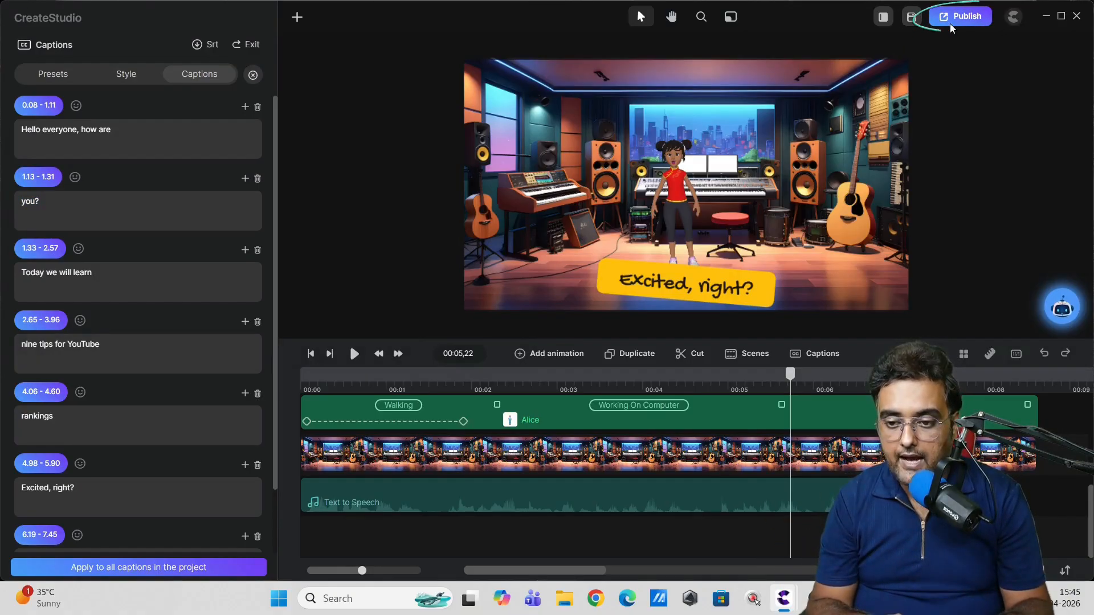
pyautogui.click(949, 20)
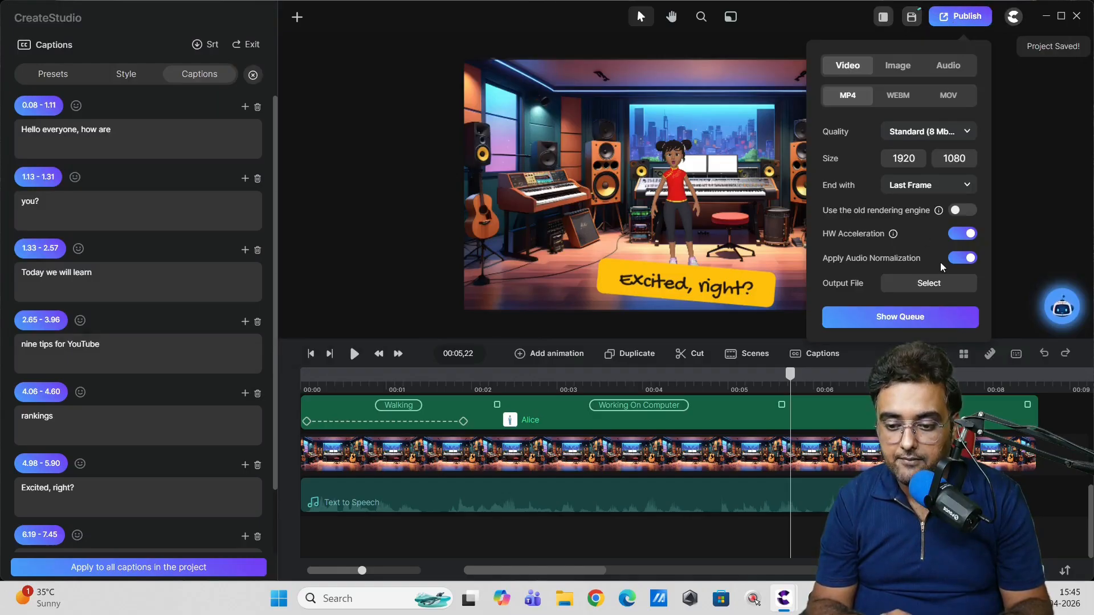
pyautogui.click(923, 283)
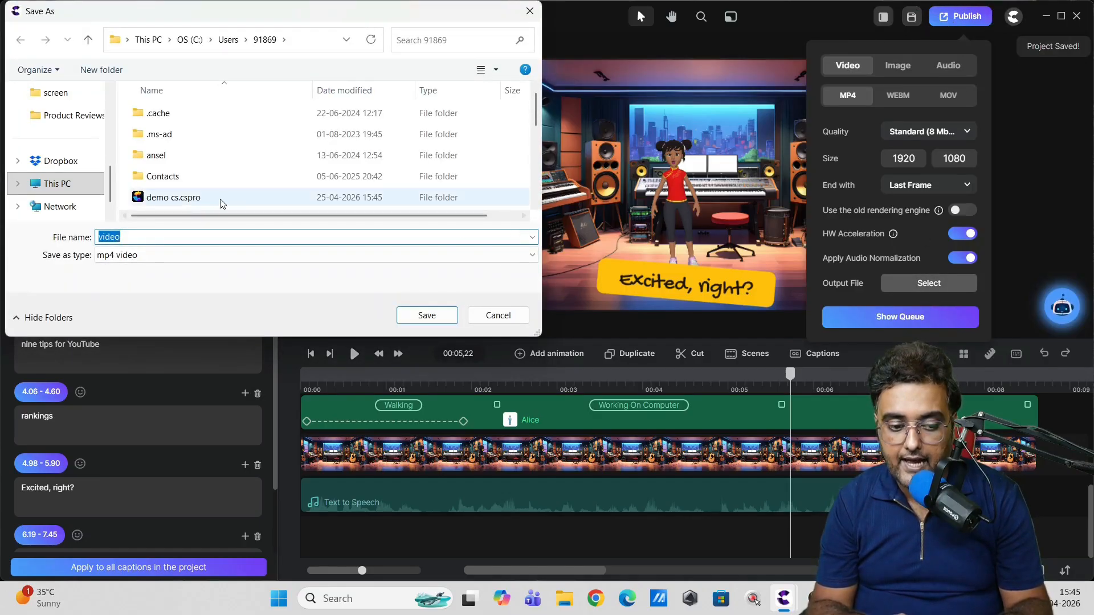
pyautogui.click(483, 313)
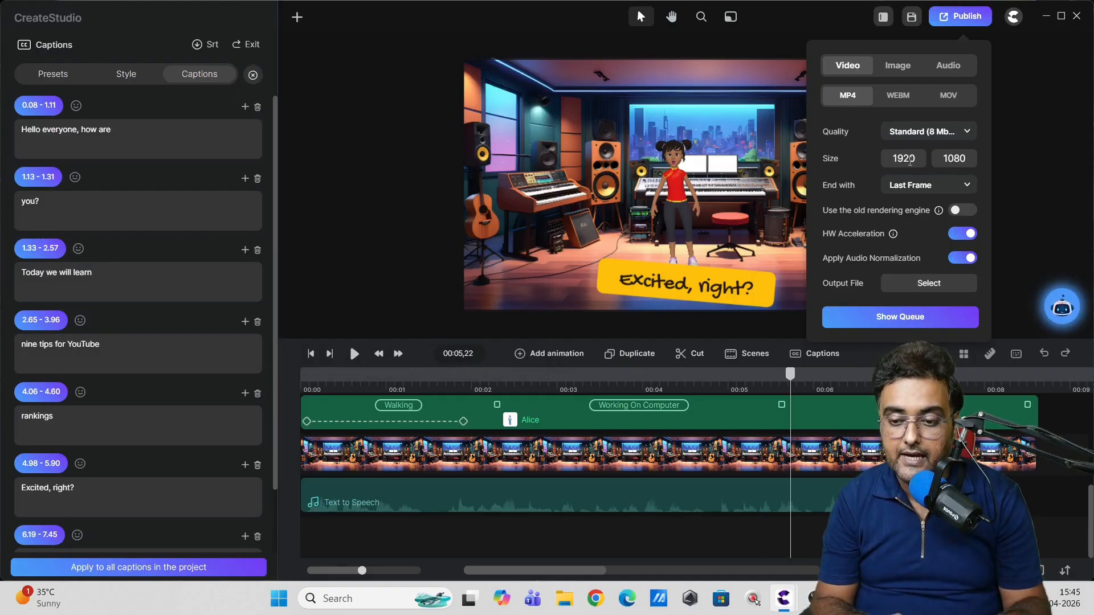
pyautogui.click(959, 136)
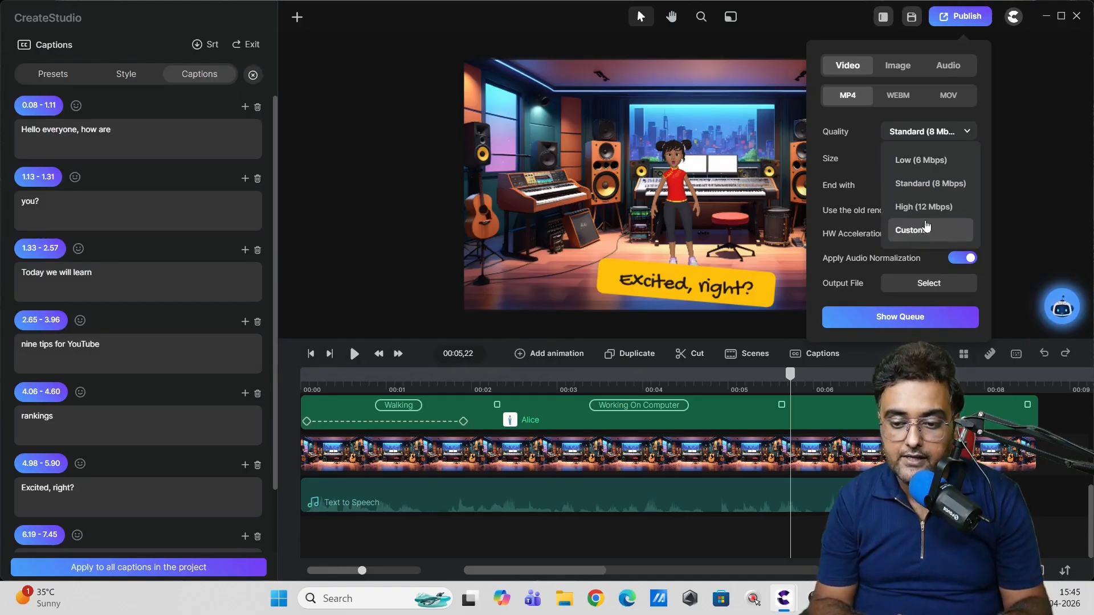
pyautogui.click(839, 152)
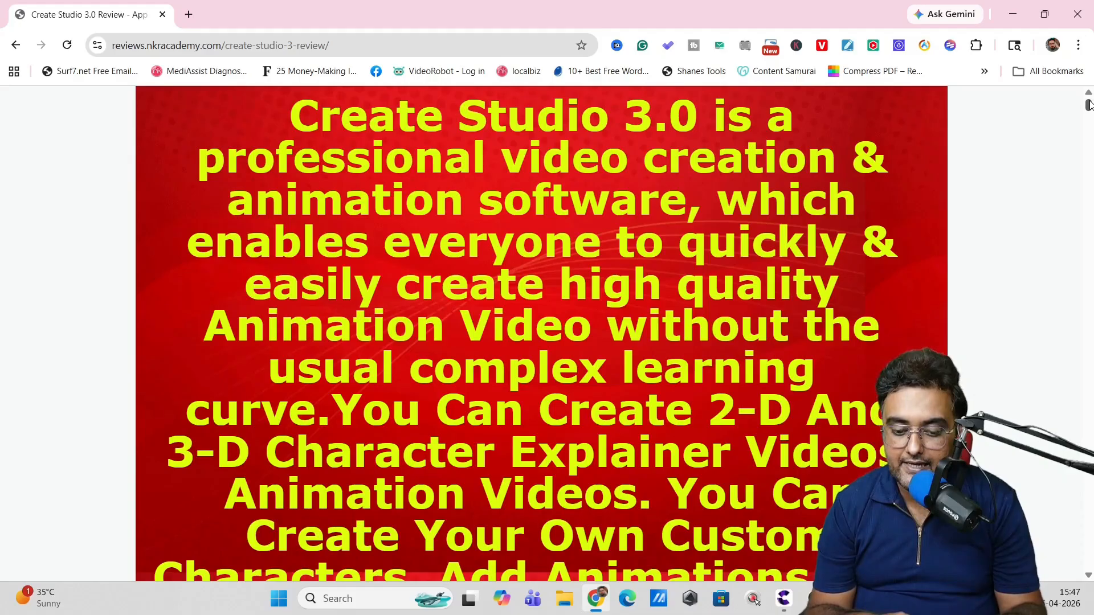
# Step: In Chrome, open the Create Studio 3.0 launch special deal from the review page and look over its offer and checkout pages
pyautogui.moveTo(1088, 104); pyautogui.dragTo(1090, 186)
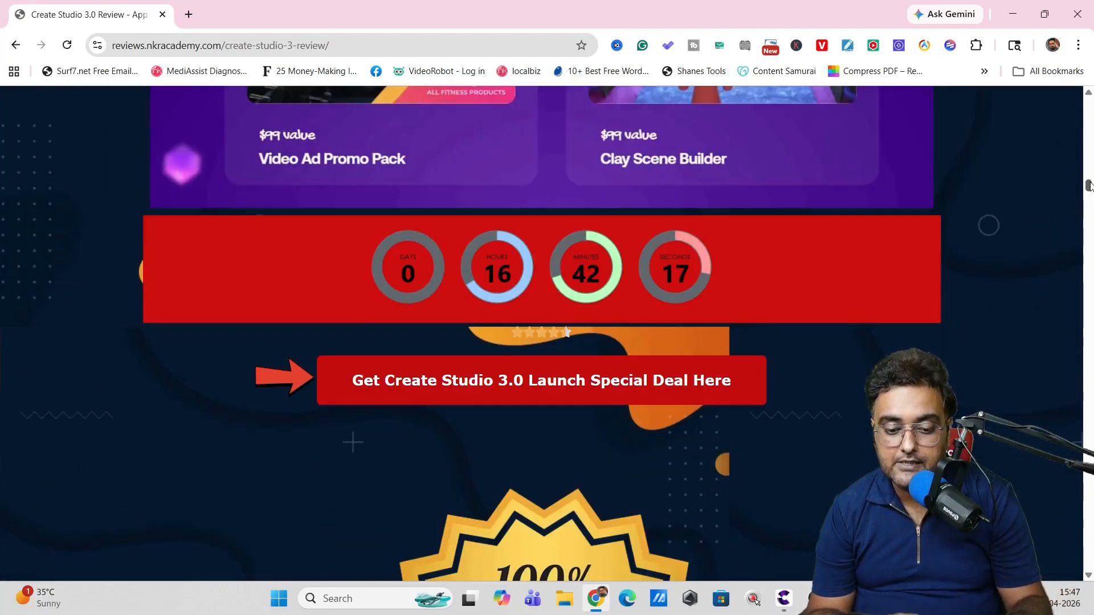
pyautogui.click(535, 382)
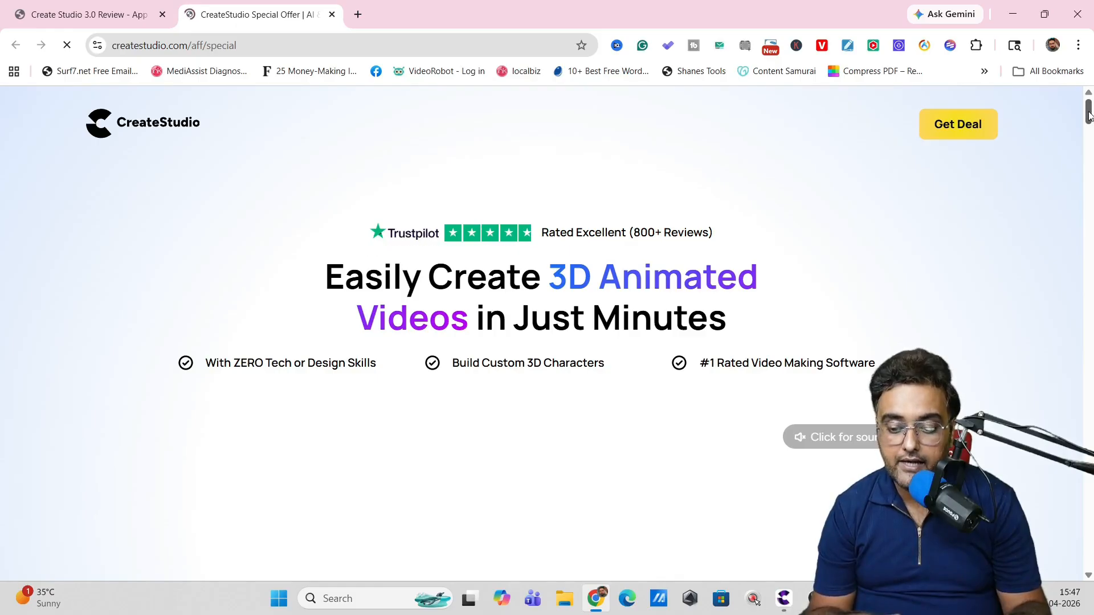
pyautogui.moveTo(1089, 116); pyautogui.dragTo(1089, 155)
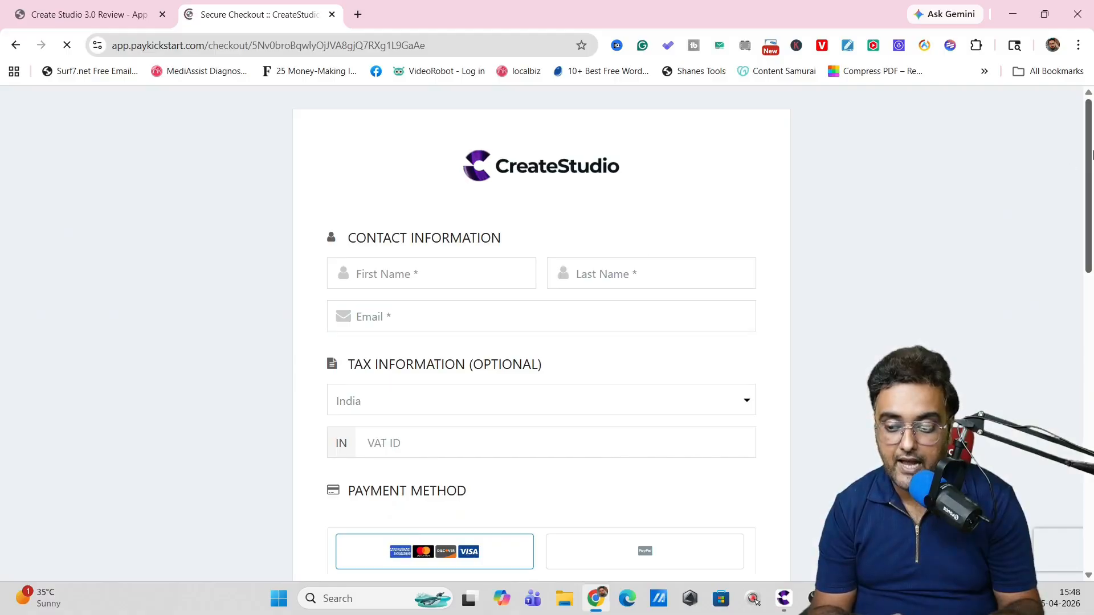
pyautogui.moveTo(1091, 158)
pyautogui.mouseDown()
pyautogui.moveTo(1090, 420)
pyautogui.moveTo(1085, 150)
pyautogui.mouseUp()
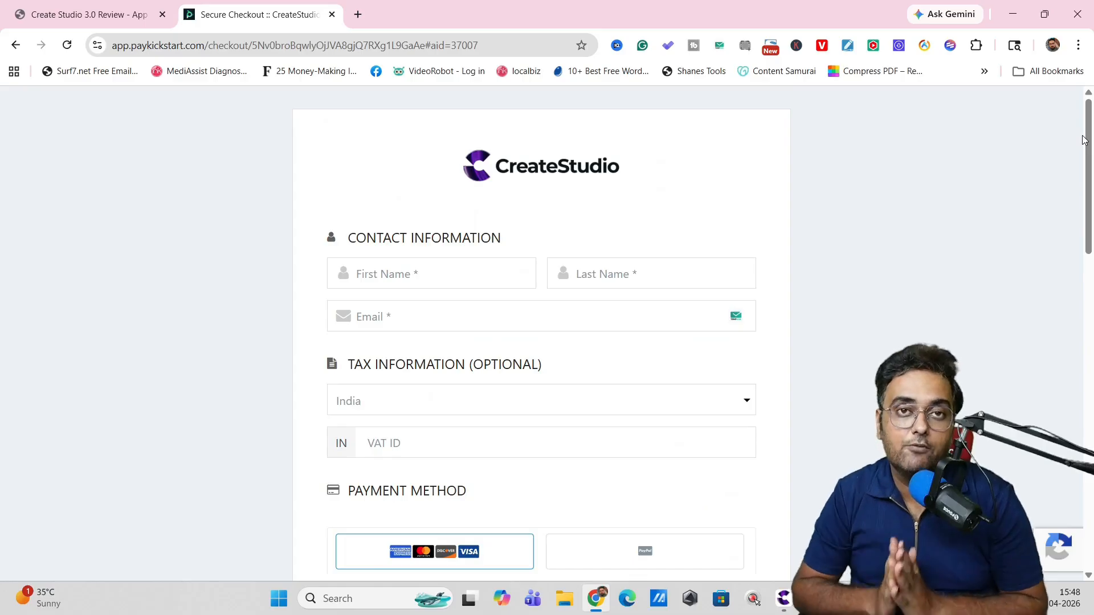